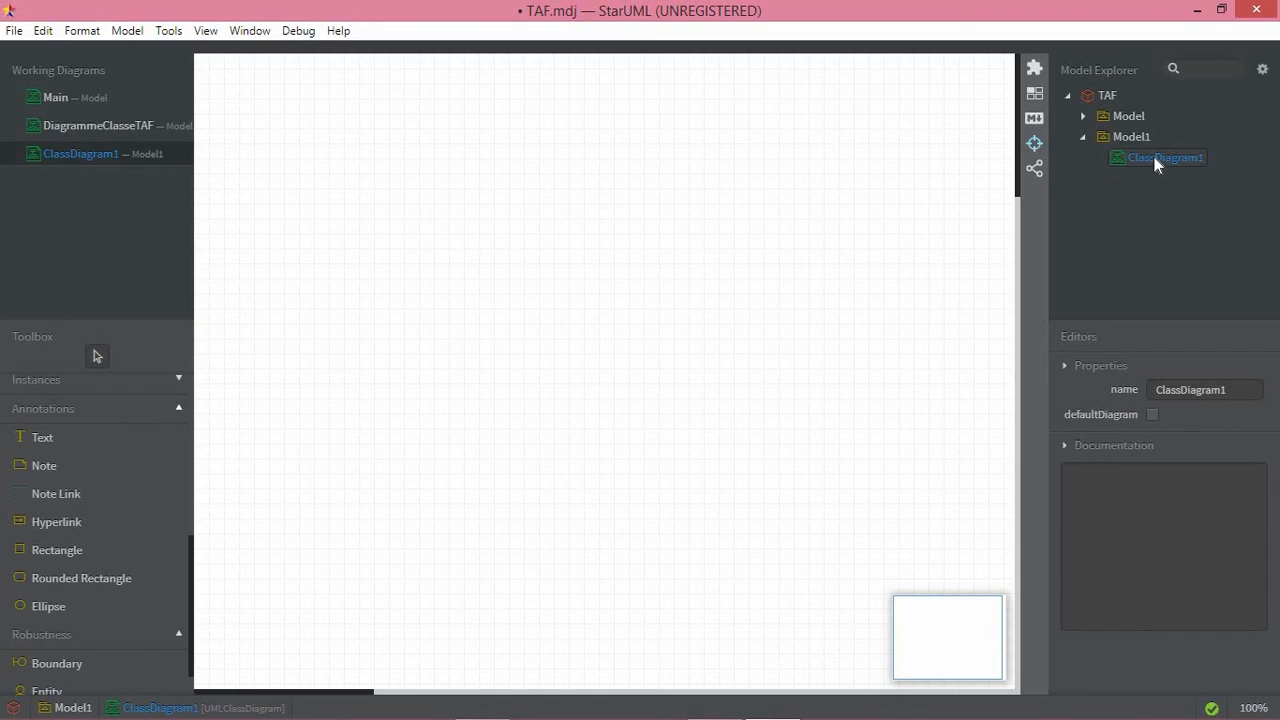
- Rename the ClassDiagram1 diagram as DiagrammeClasseTAF2
click(1222, 390)
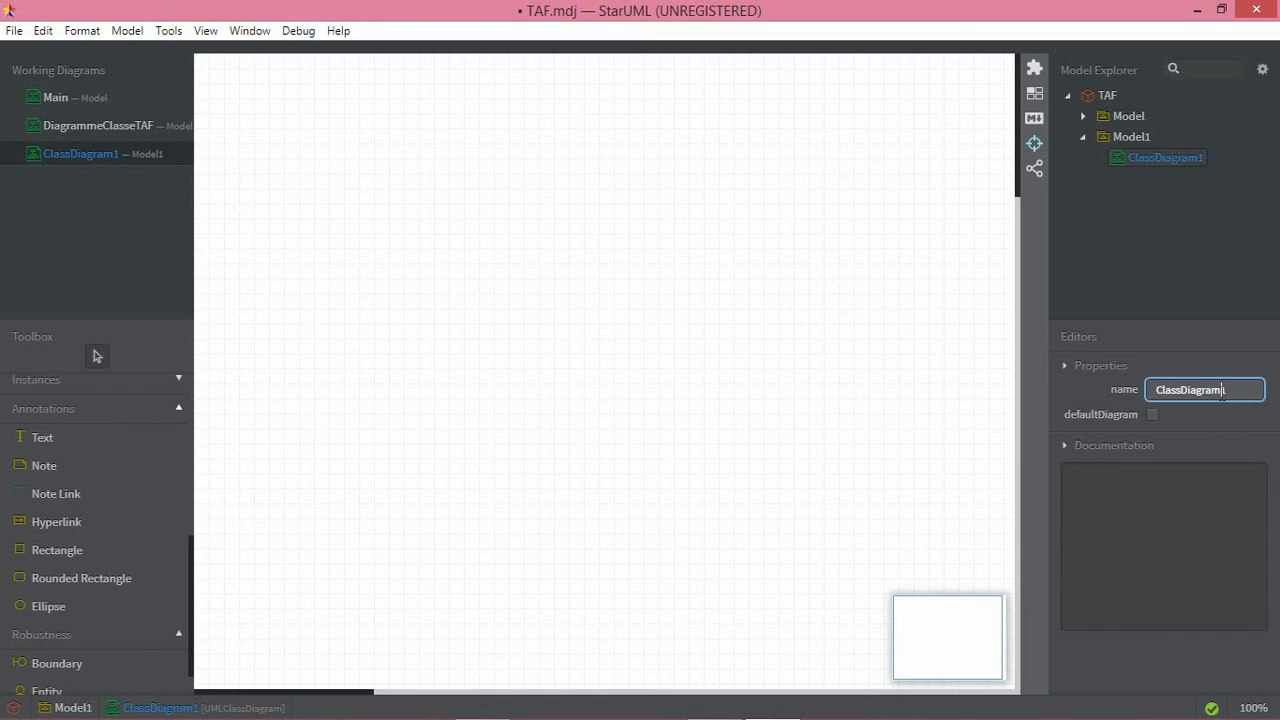
text(Diagramme)
text(d)
text(iagrammeC)
text(las)
text(seTAF2)
key(Return)
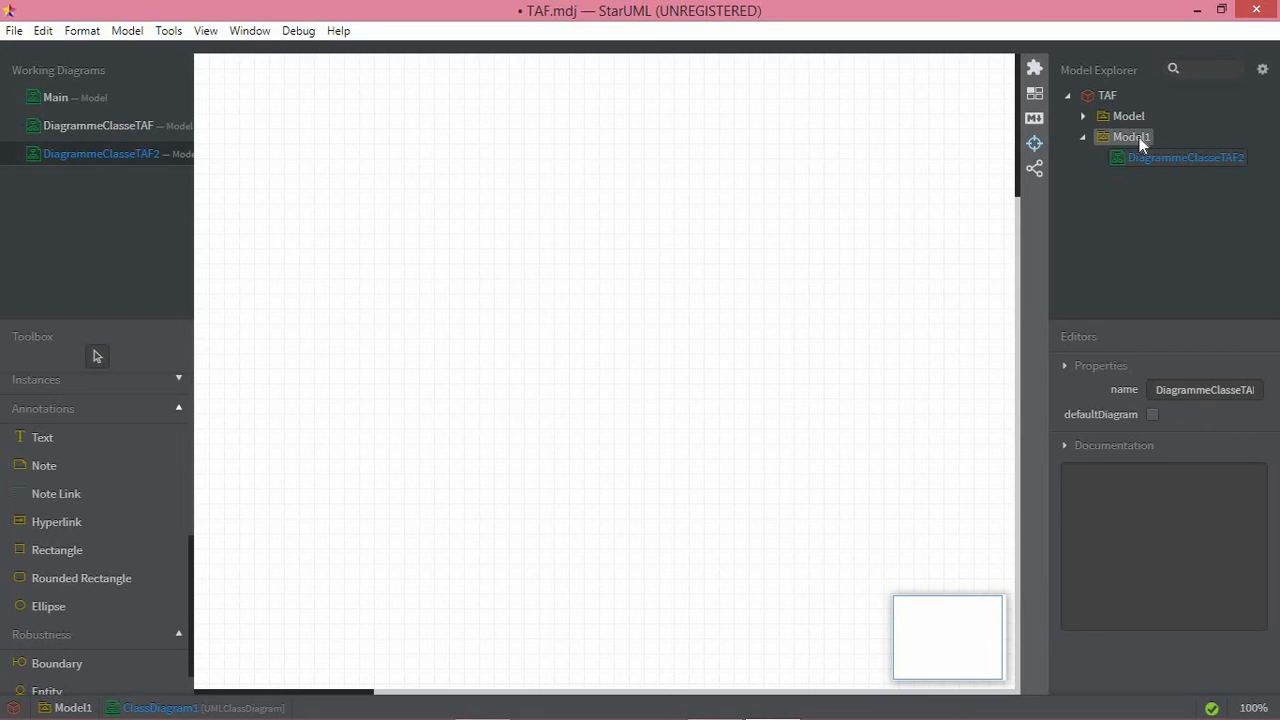
- Rename the model containing DiagrammeClasseTAF2 as Model2 and the original model named Model as Model1
click(1131, 137)
click(1208, 392)
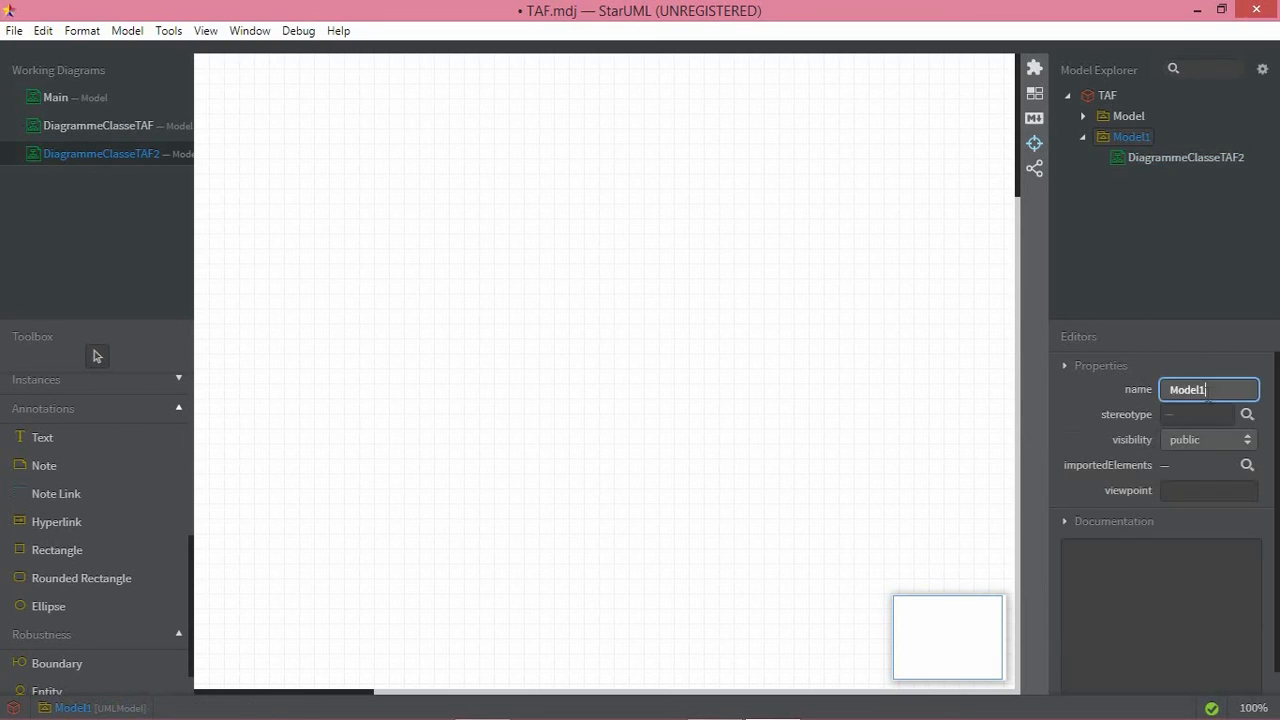
click(1137, 116)
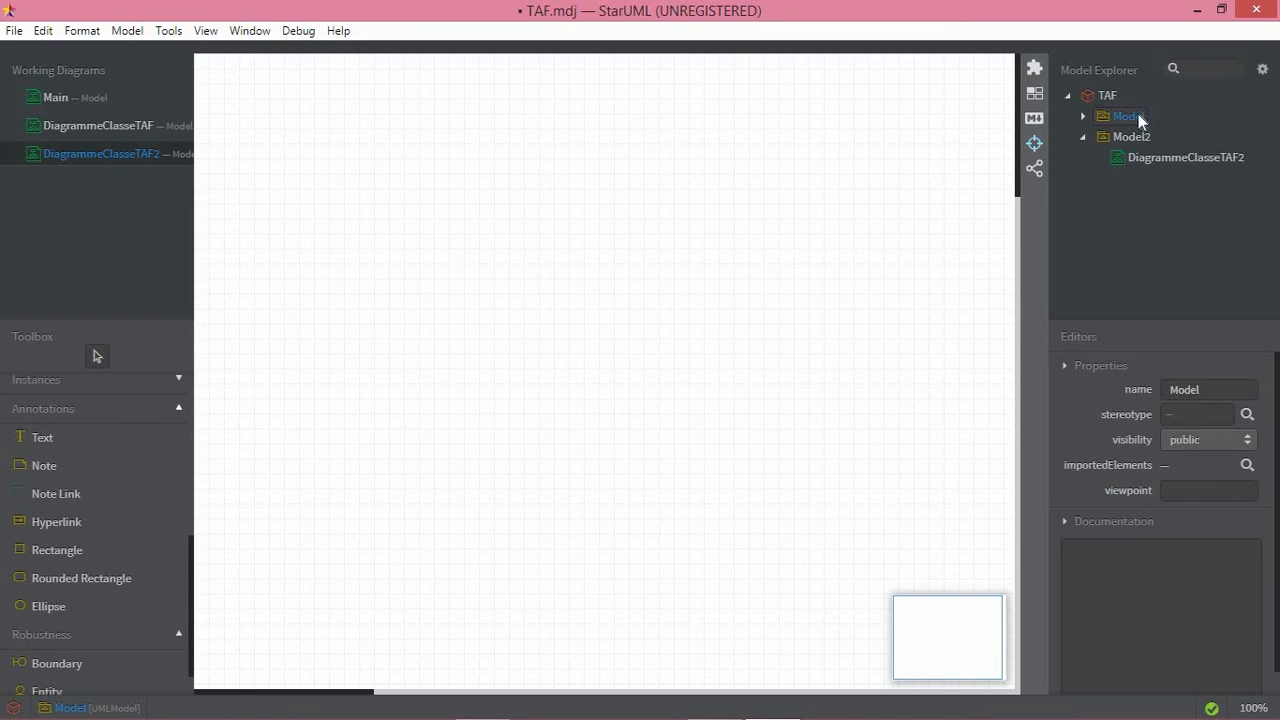
click(1214, 388)
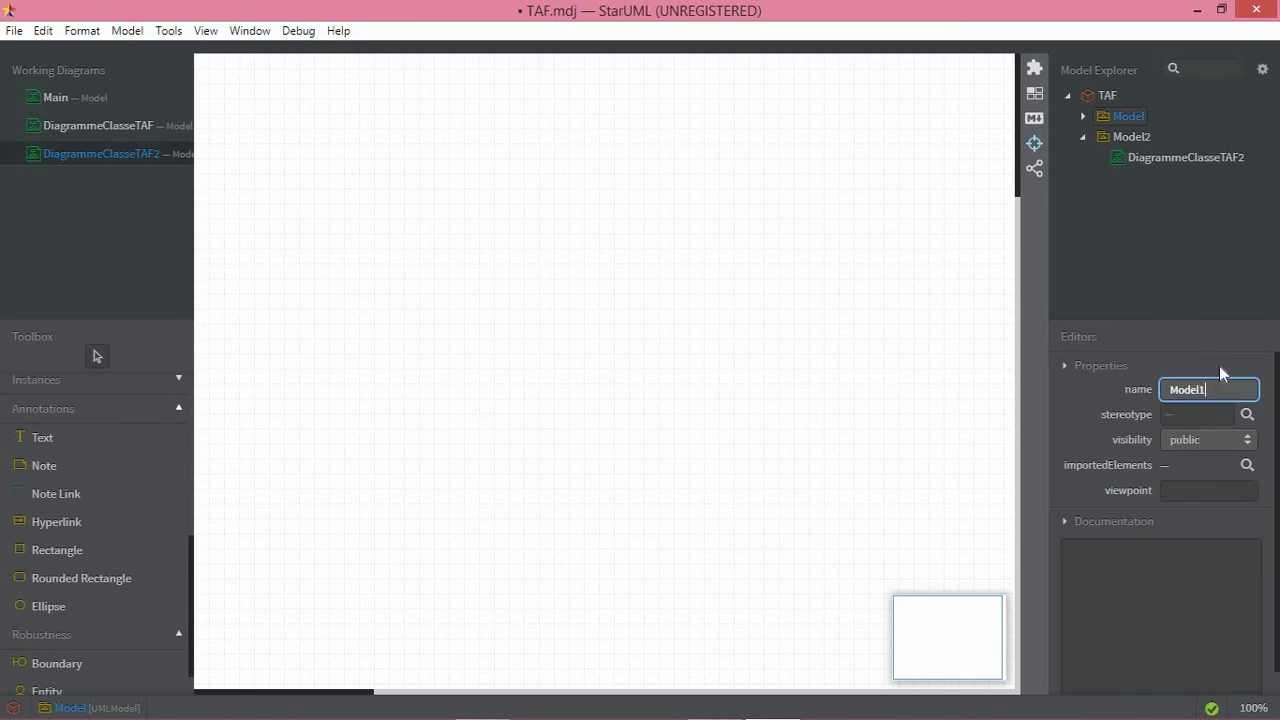
click(1156, 157)
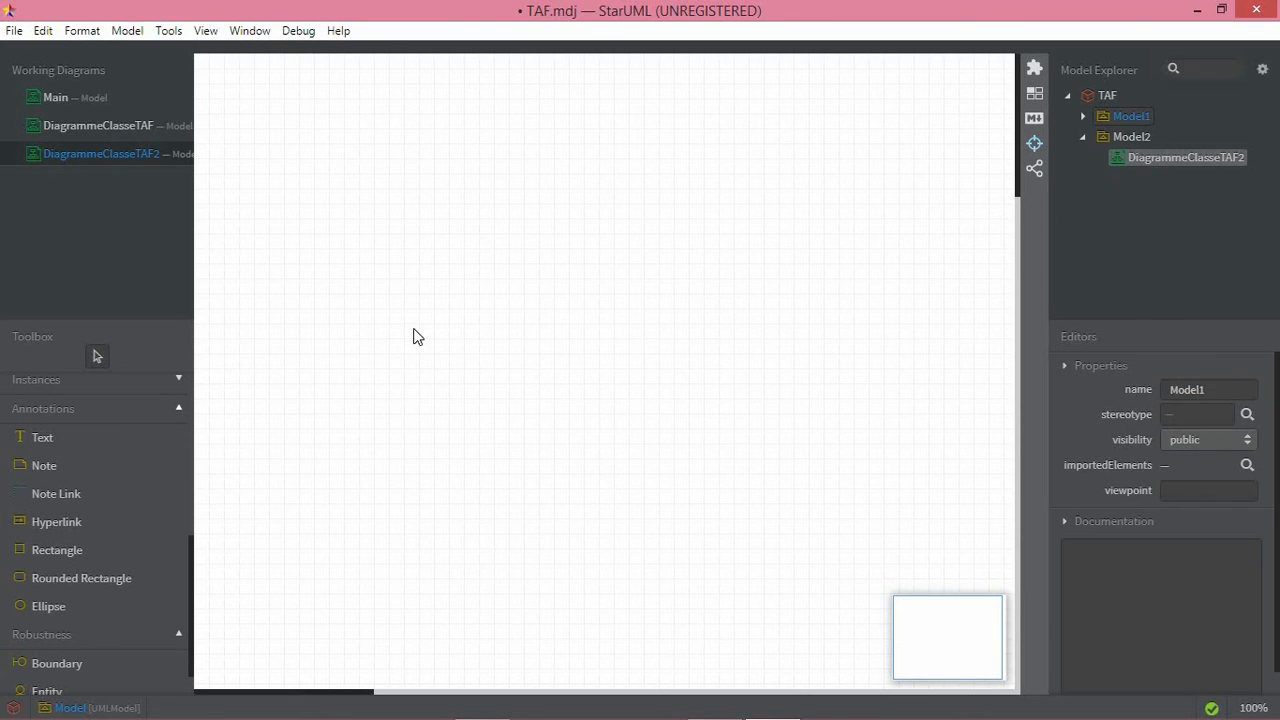
click(360, 563)
- Switch to PowerPoint to read the TAF 2 statement on slide 8, and return to StarUML
mouse_move(592, 717)
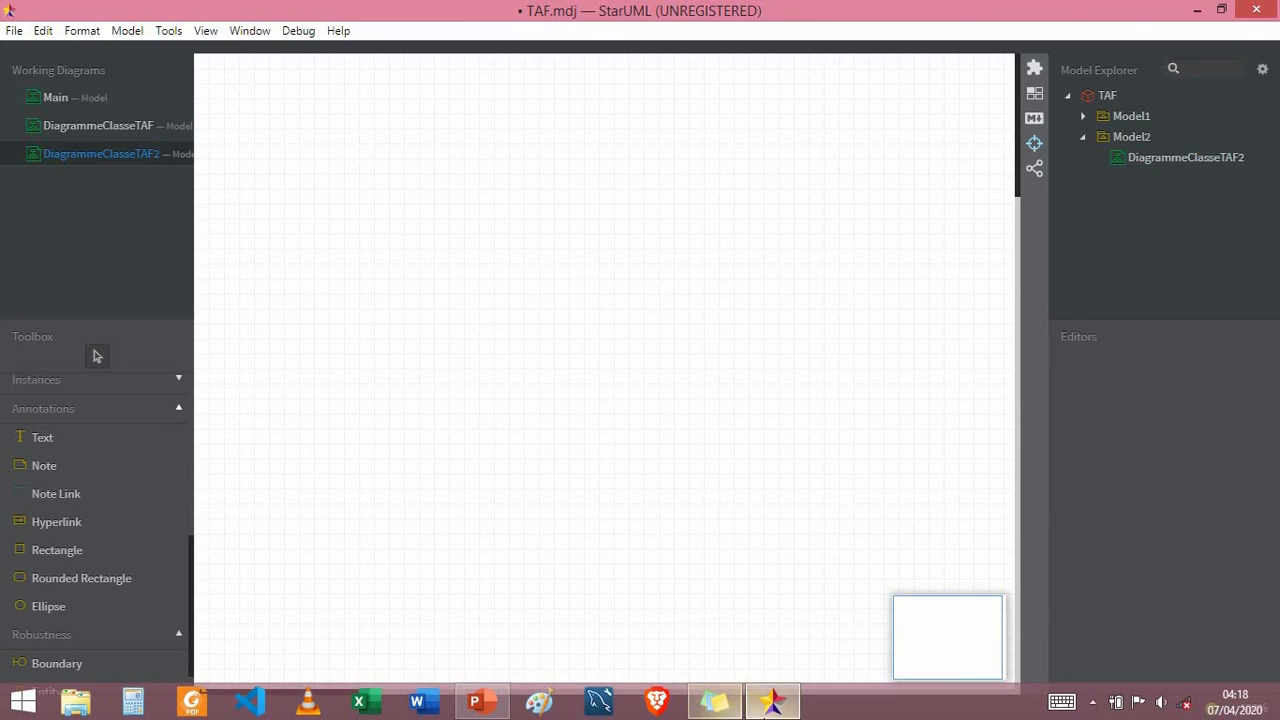
click(772, 702)
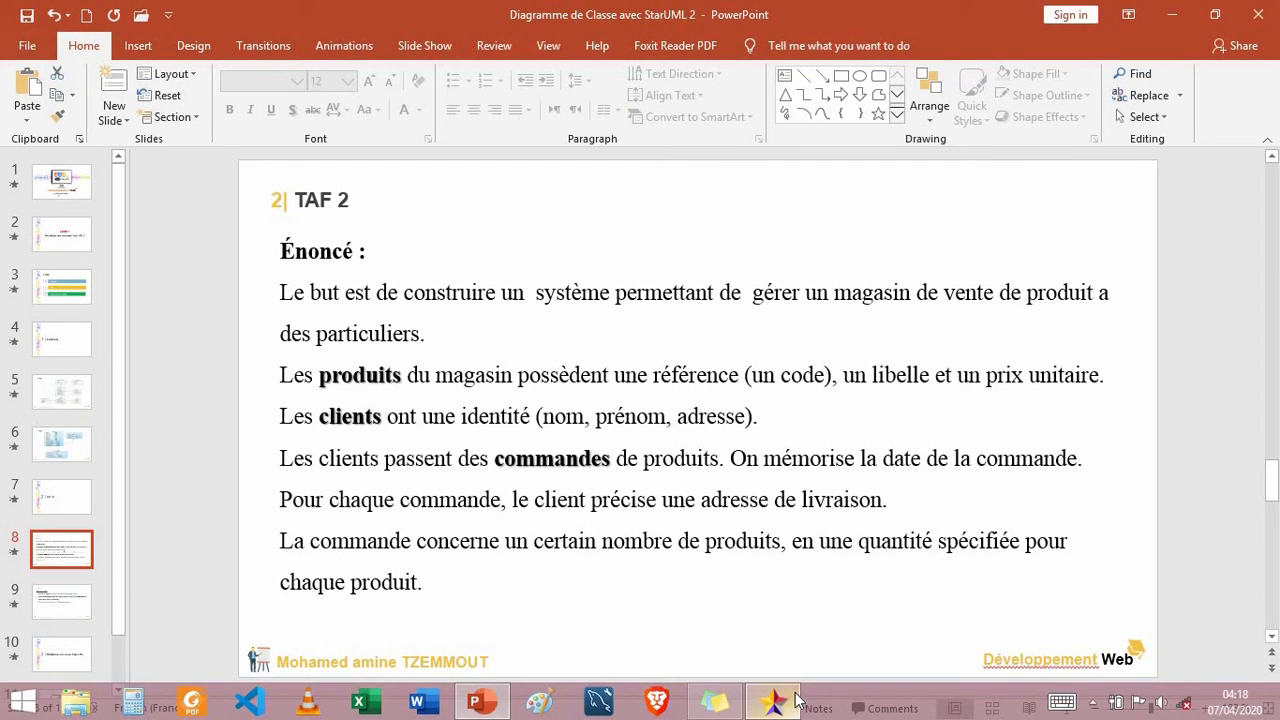
click(775, 703)
- Place three new classes on the empty diagram, two side by side and one centred below them
scroll(128, 470, up, 4)
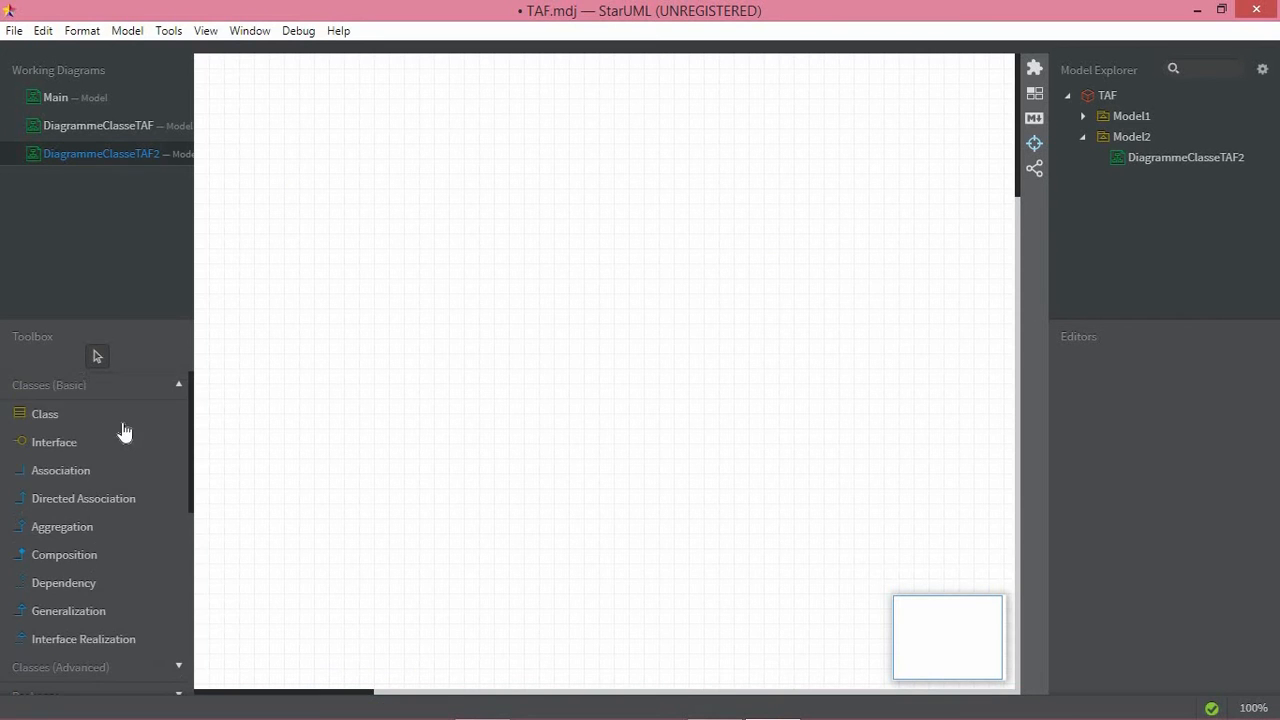
click(57, 423)
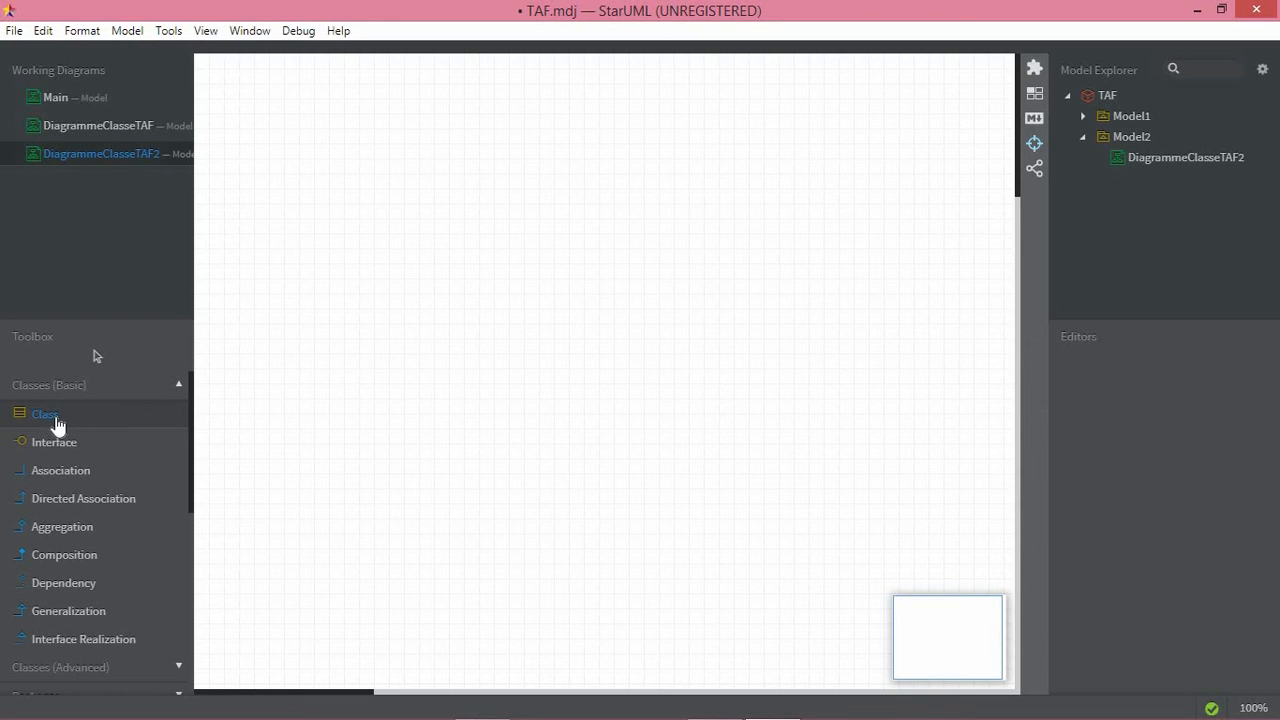
click(434, 288)
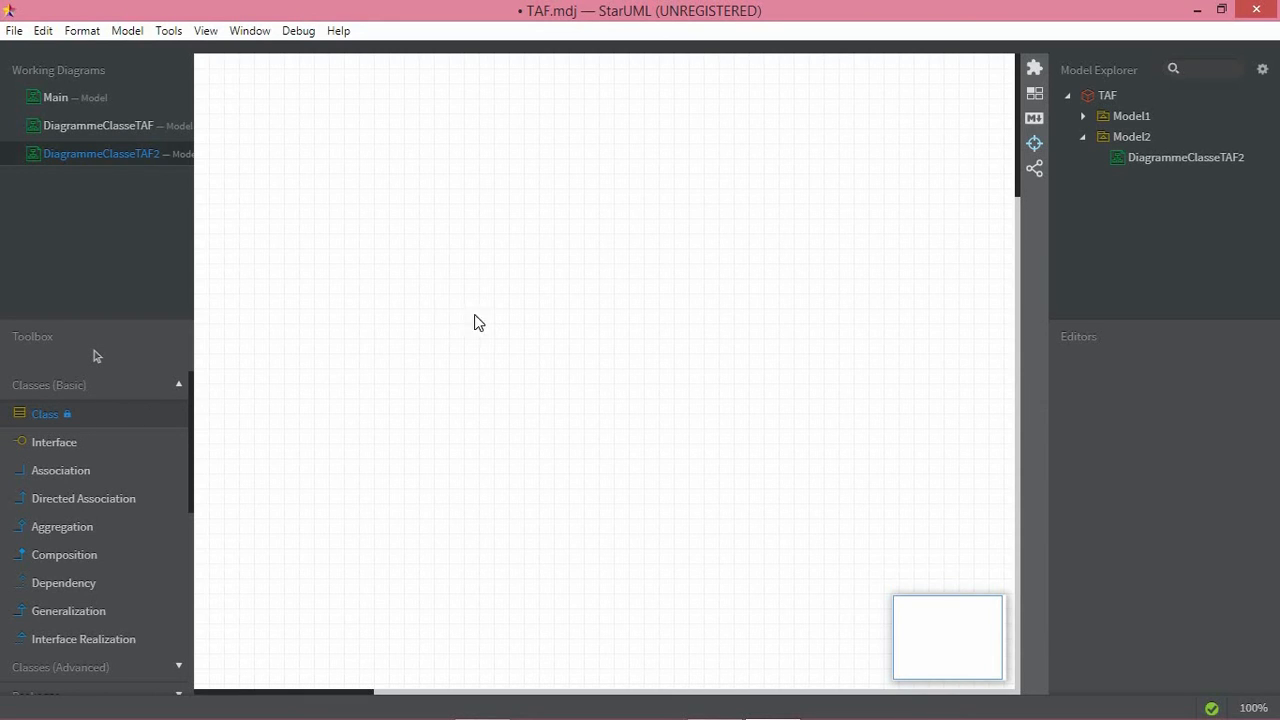
click(675, 302)
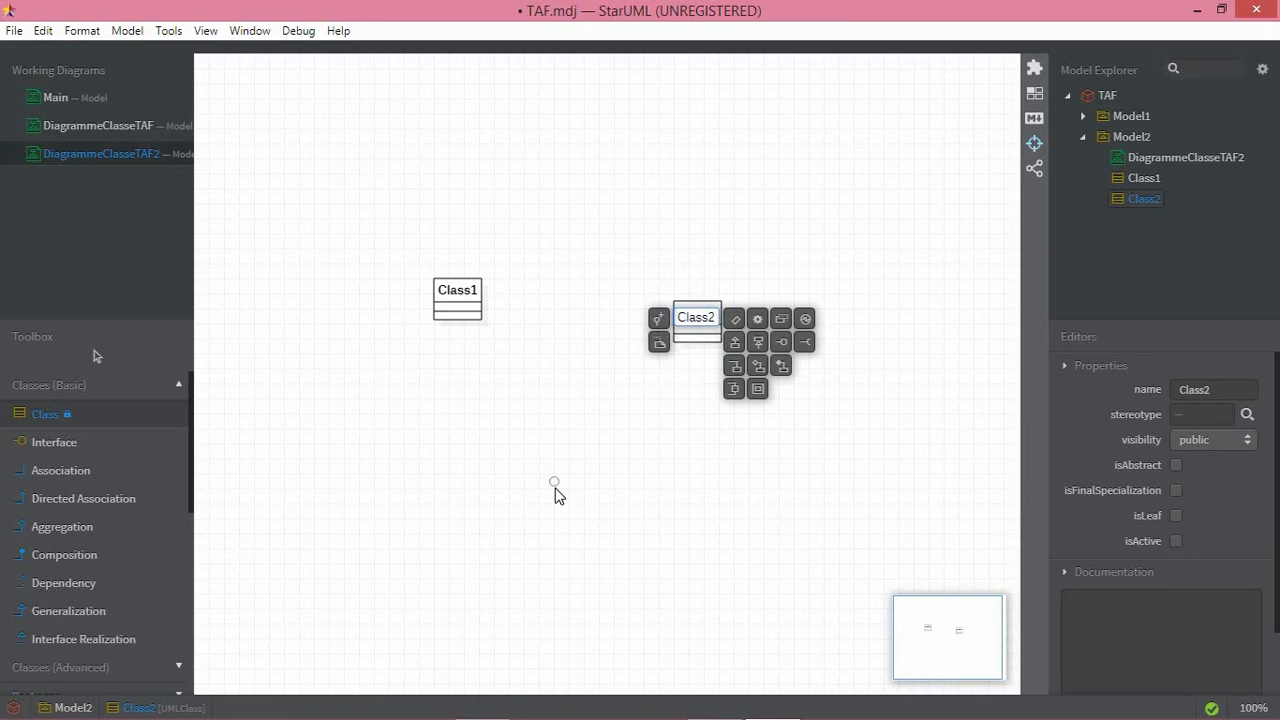
click(555, 486)
click(98, 357)
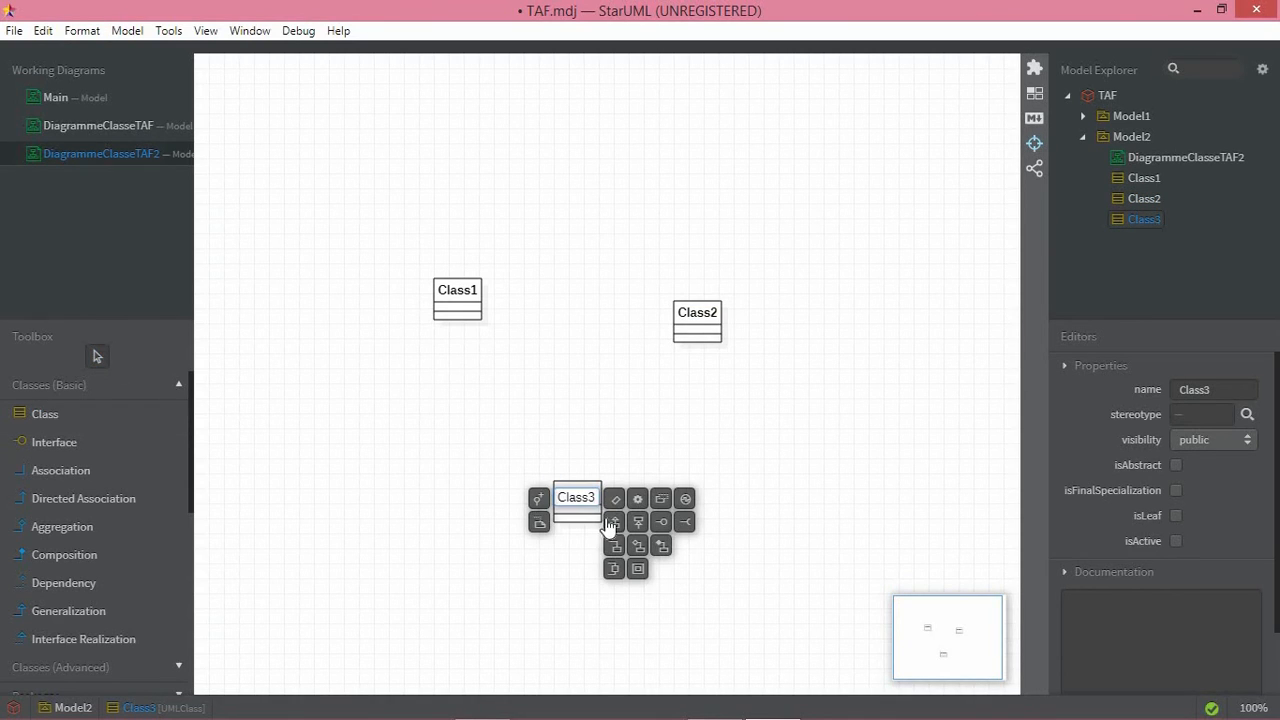
- Rename the lower class, Class3, as Produit
click(589, 497)
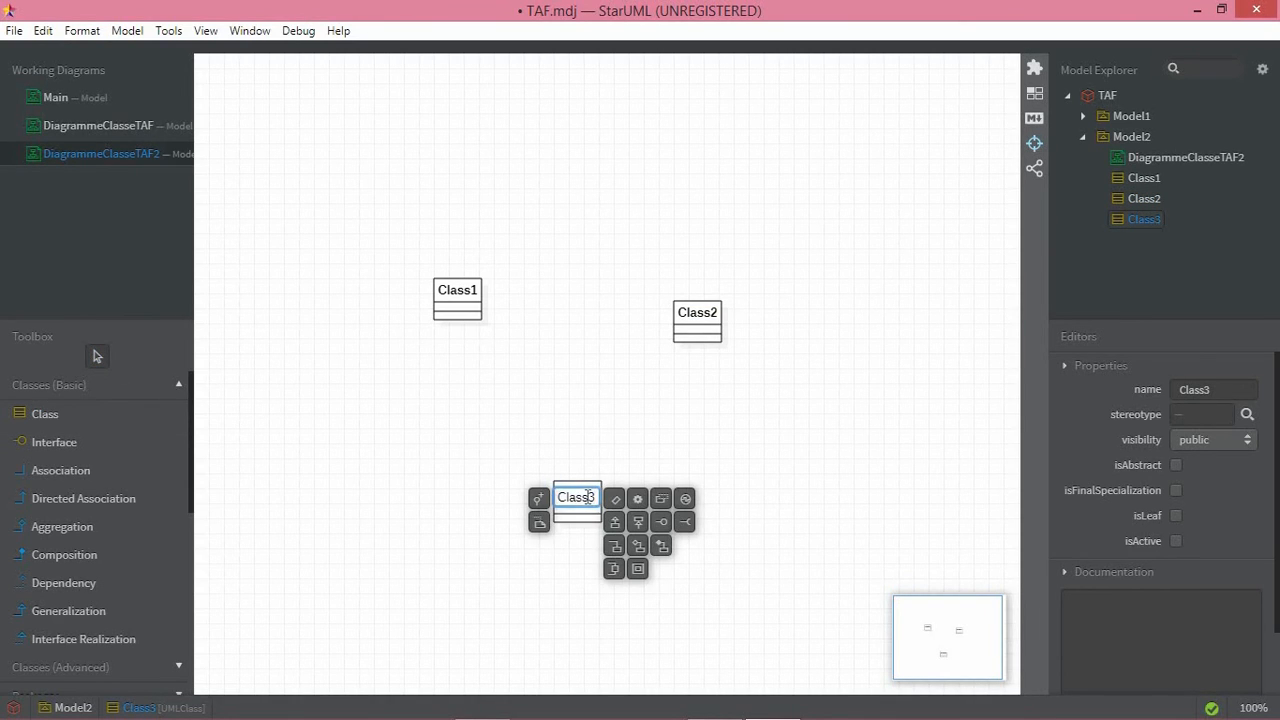
text(Pro)
double_click(588, 497)
text(Produits)
key(BackSpace)
- Rename Class1 as Client and Class2 as Commande
click(461, 297)
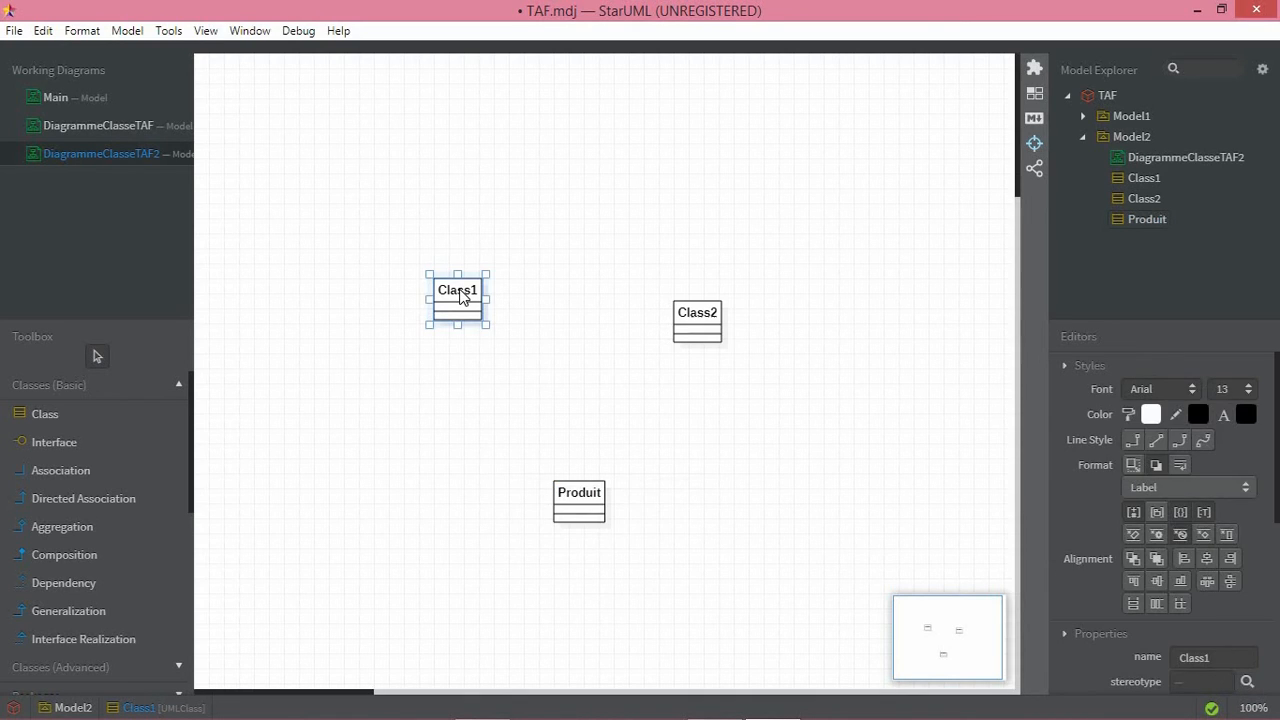
click(1231, 658)
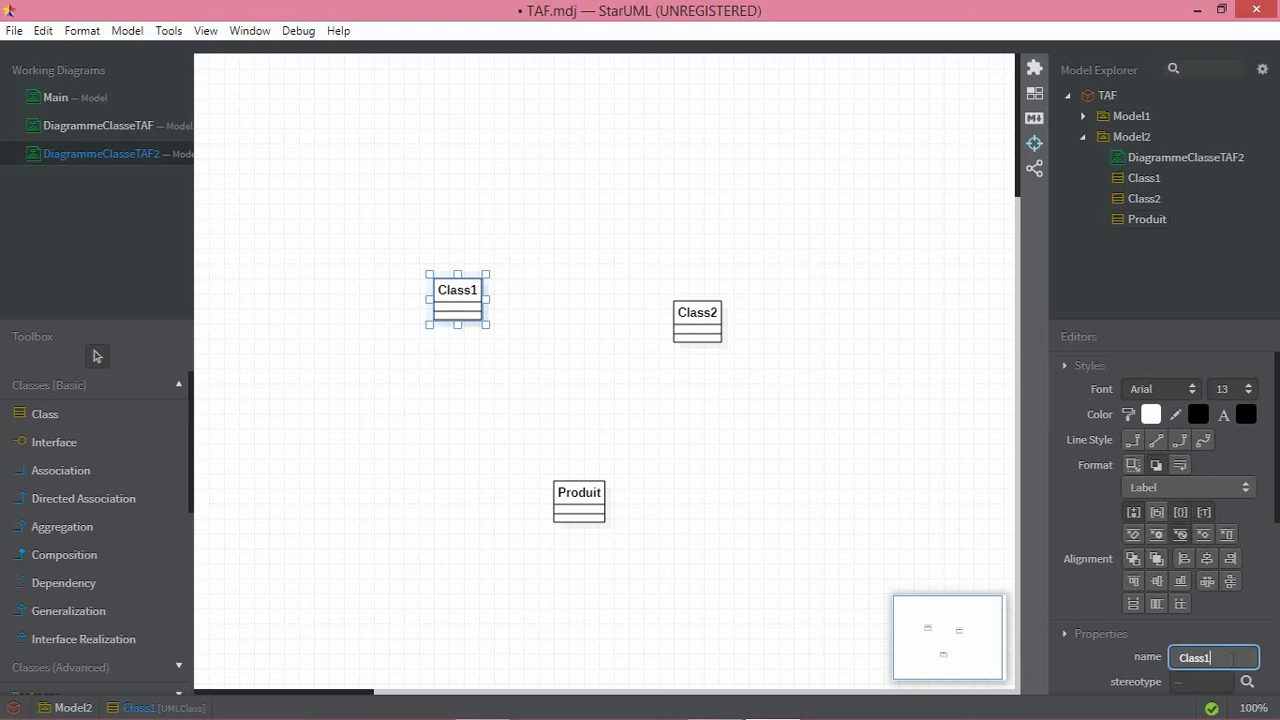
text(Clienb)
click(697, 318)
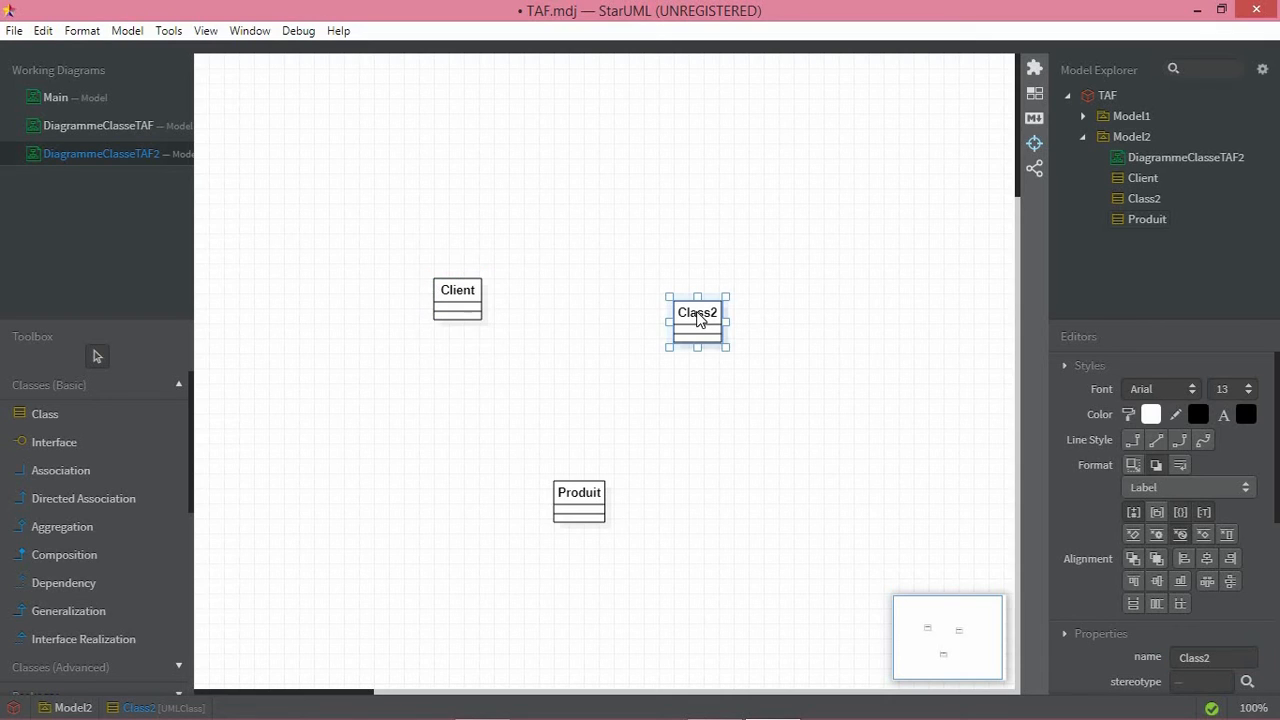
double_click(697, 318)
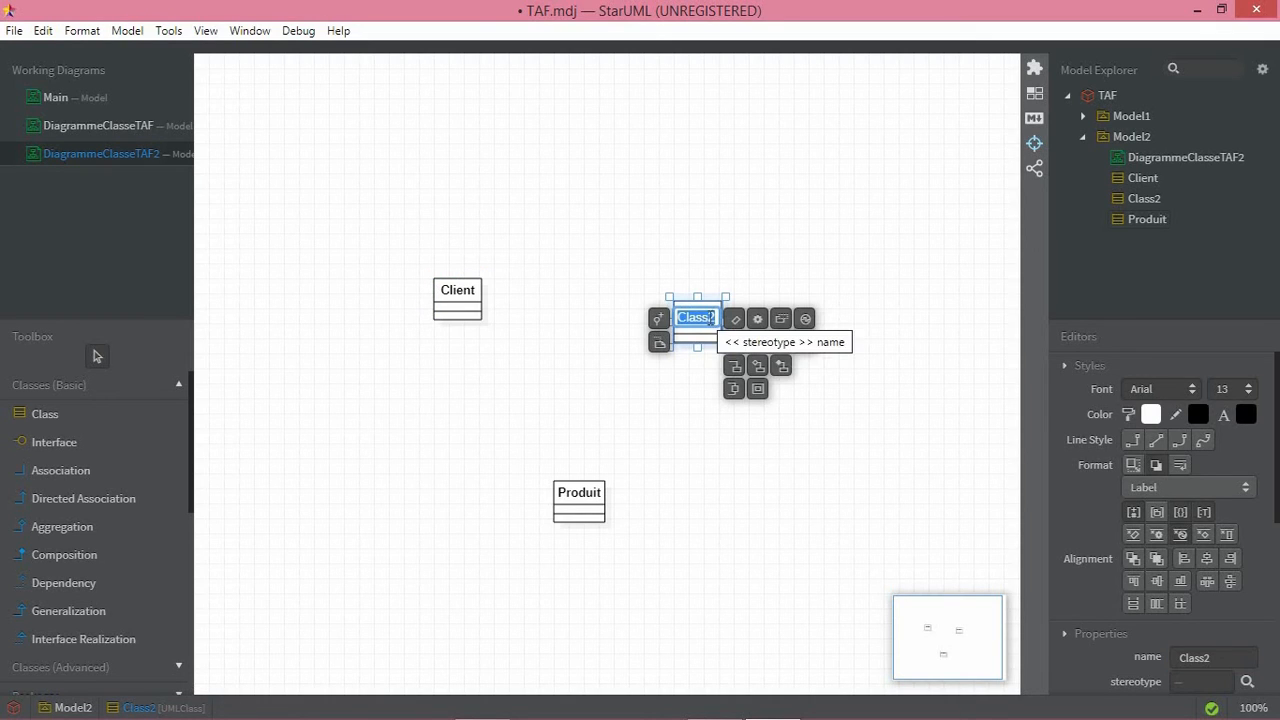
text(Commande)
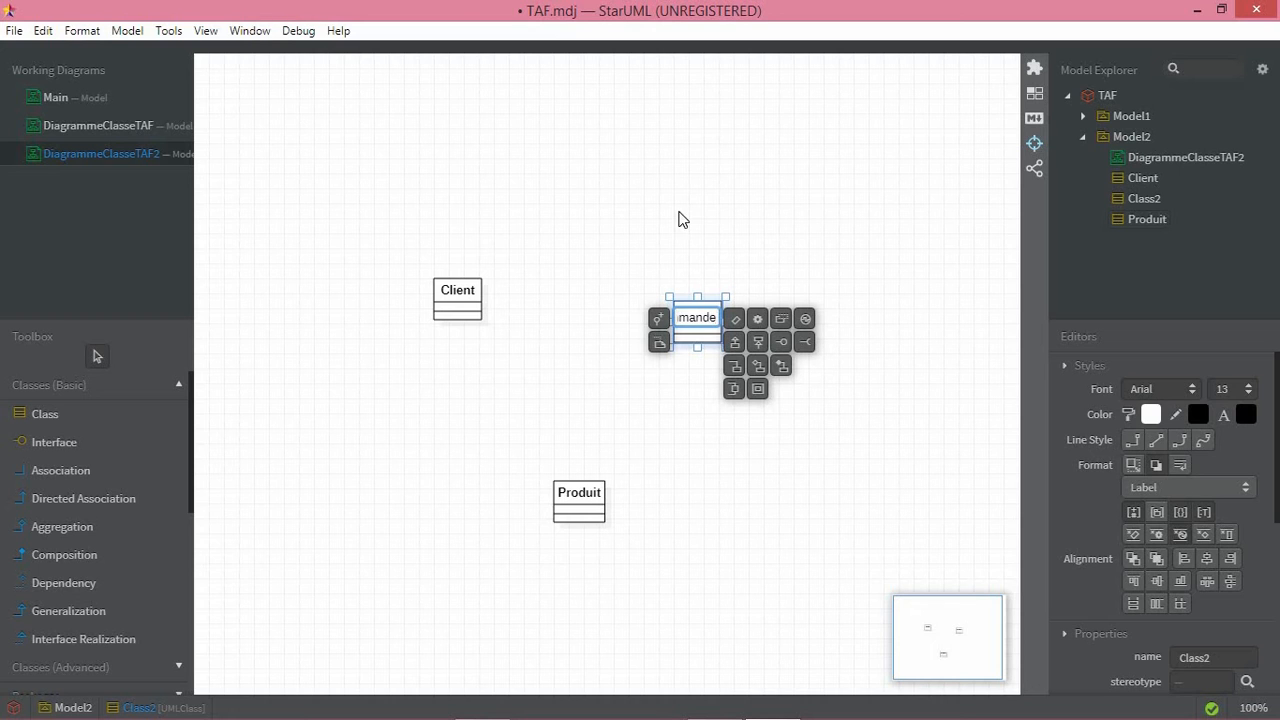
click(684, 286)
- Switch to PowerPoint to check which attributes the TAF 2 statement gives for products, and return to StarUML
key(alt+Tab)
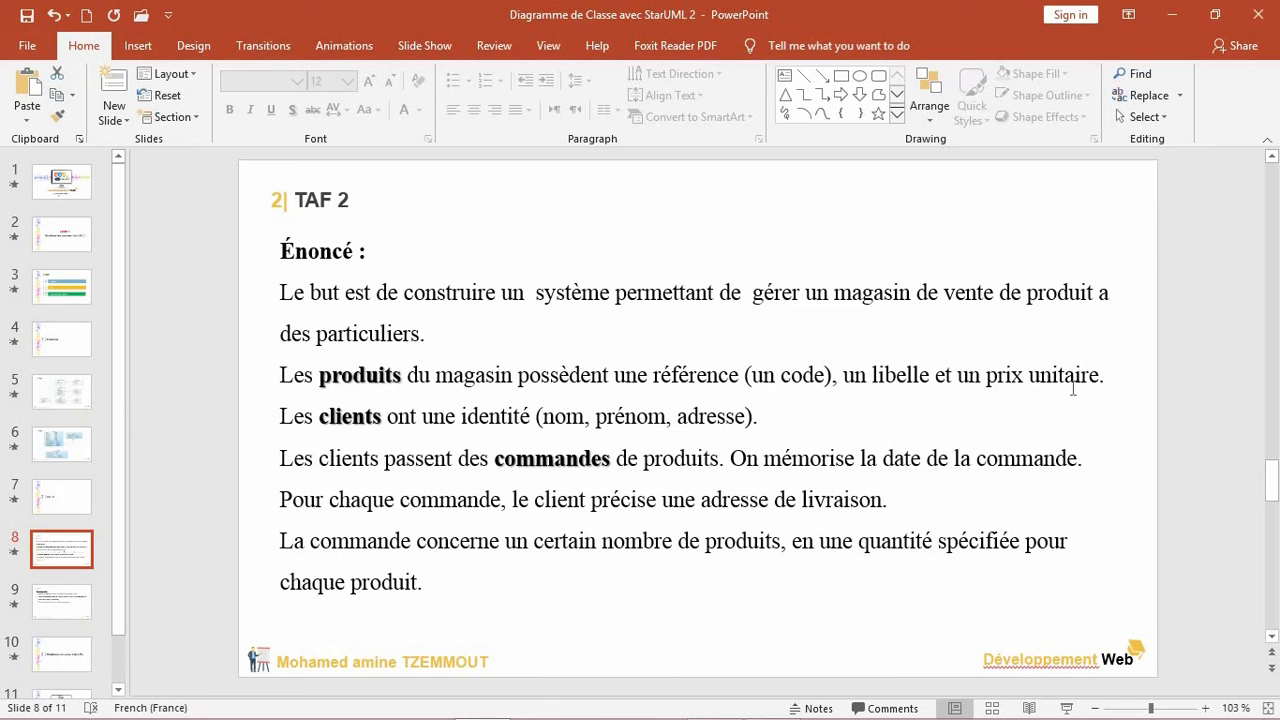
key(alt+Tab)
key(alt+Tab)
key(alt+Tab)
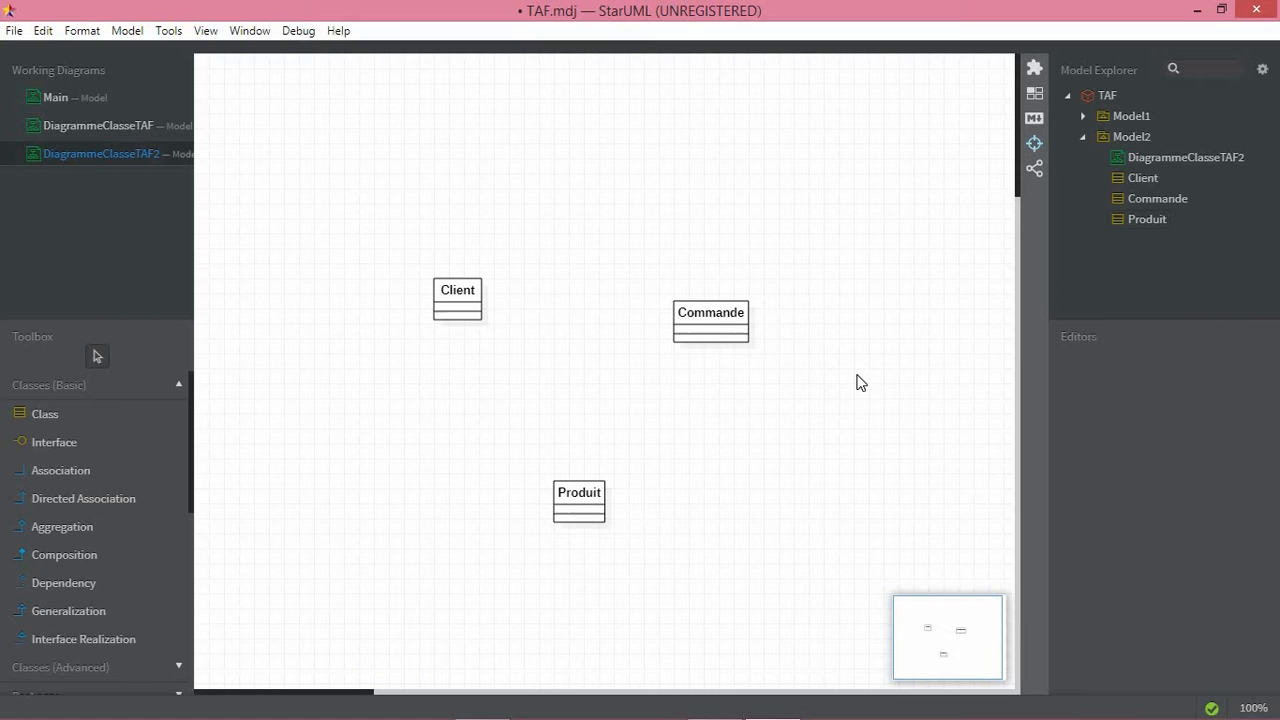
- Add the attributes code, PrixUnitaire and Libille to the Produit class
click(580, 498)
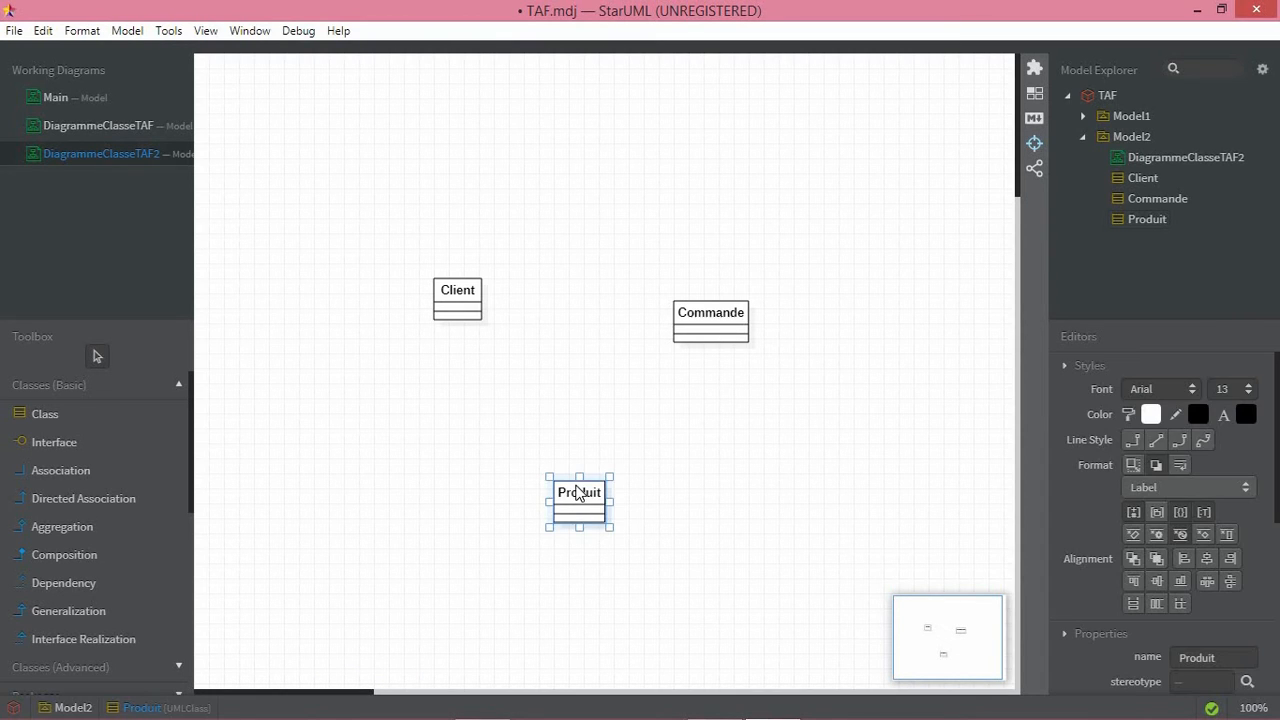
double_click(612, 499)
click(622, 505)
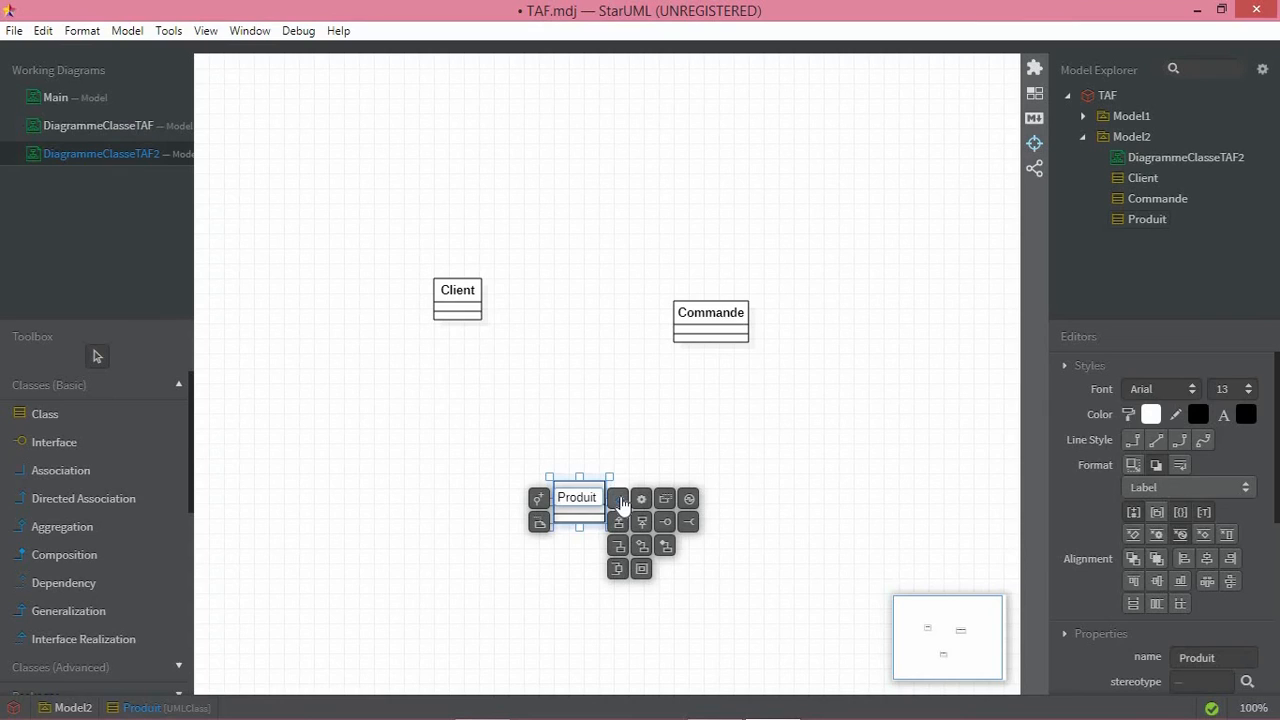
click(619, 500)
text(code)
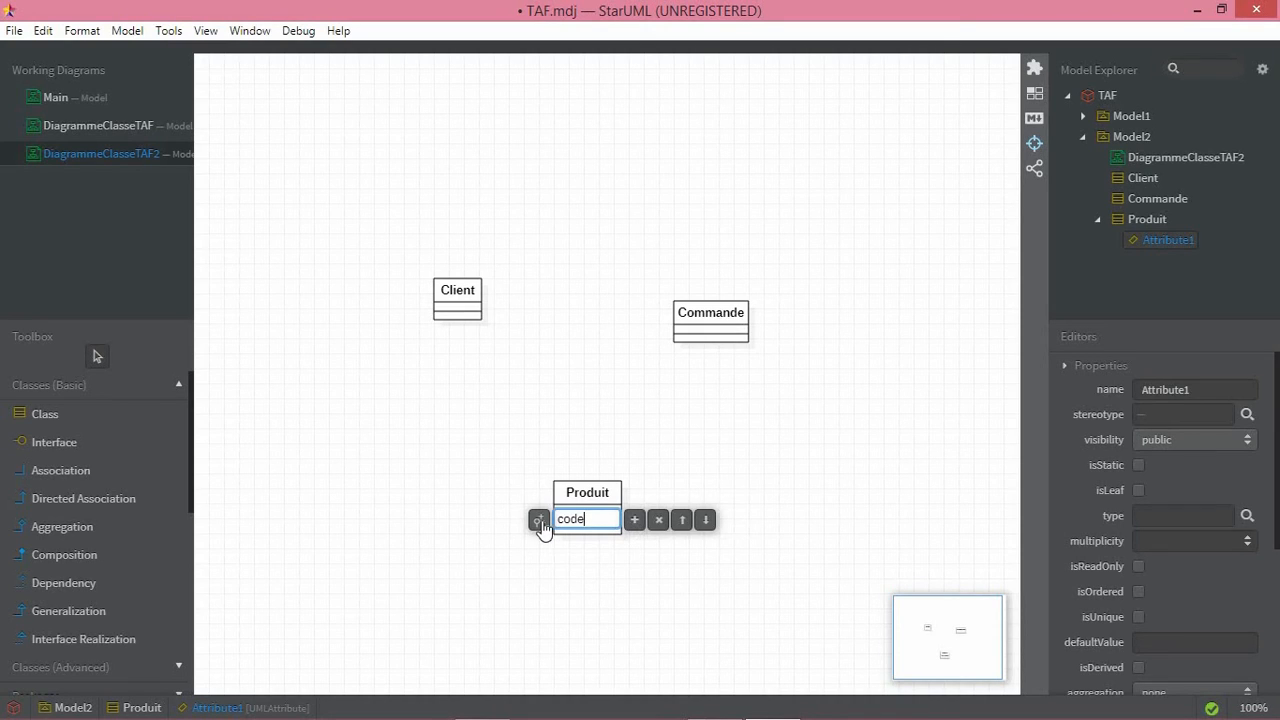
click(635, 521)
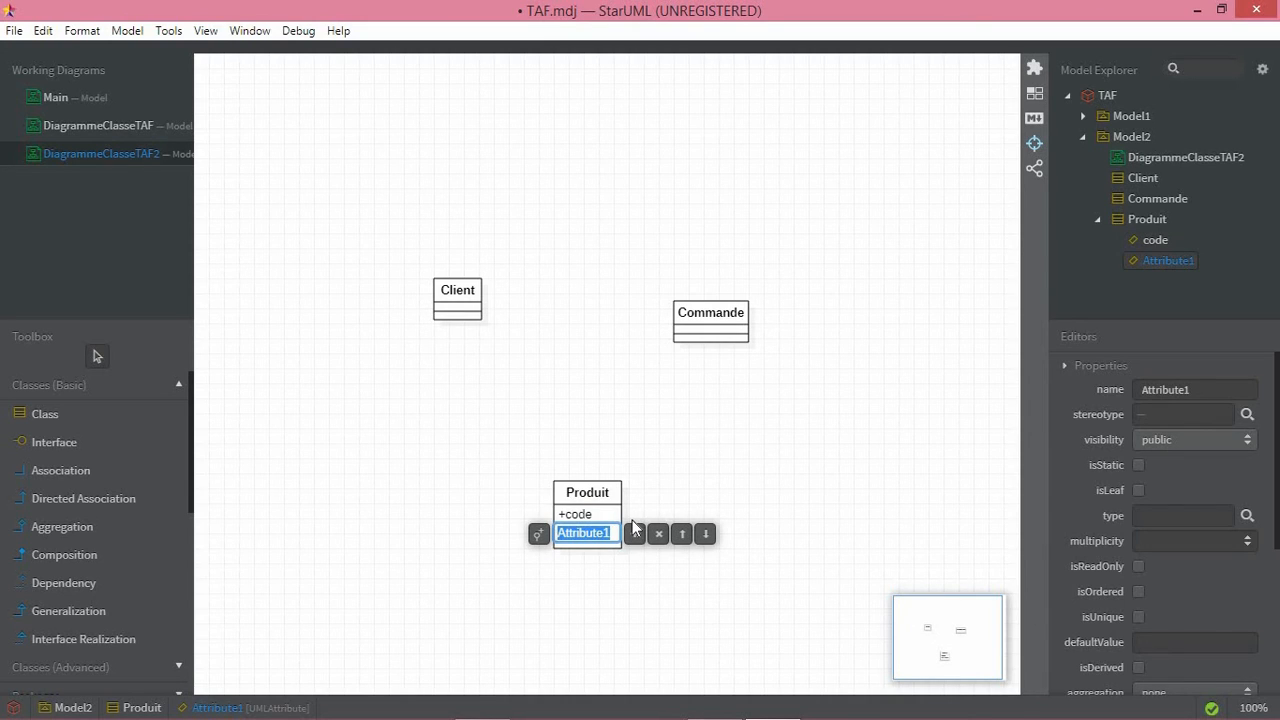
text(PrixUnitaire)
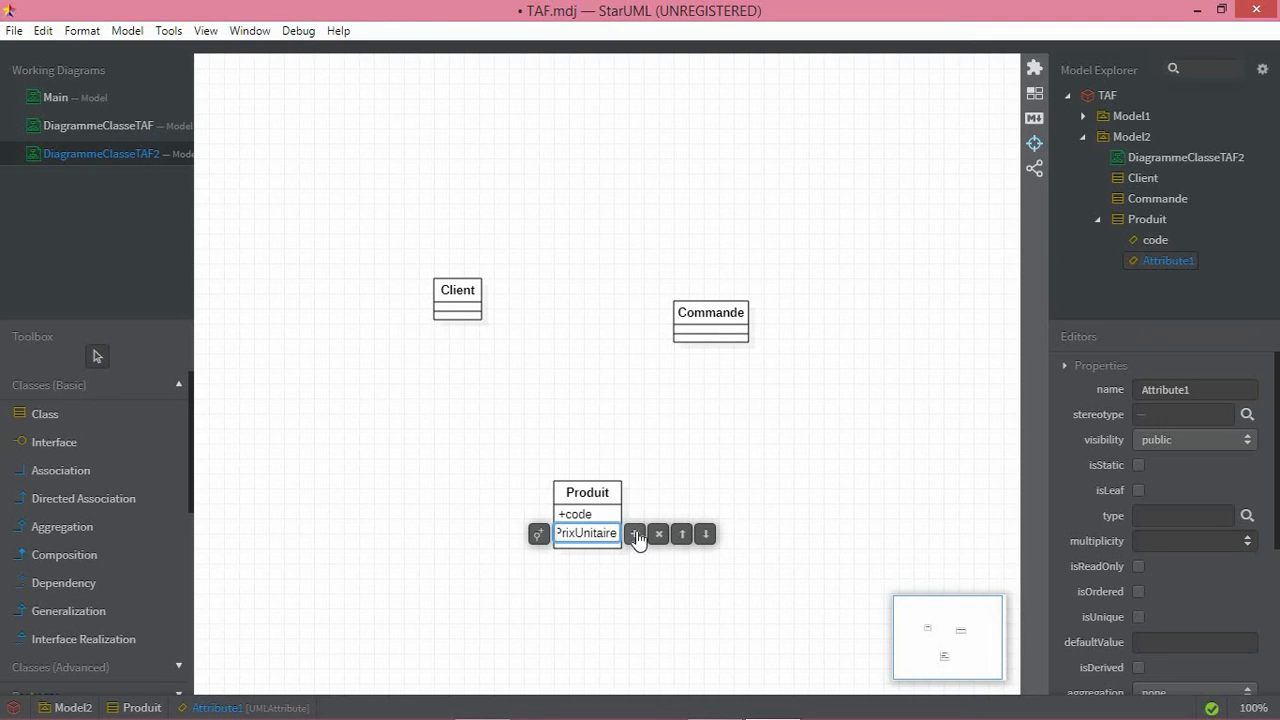
click(637, 540)
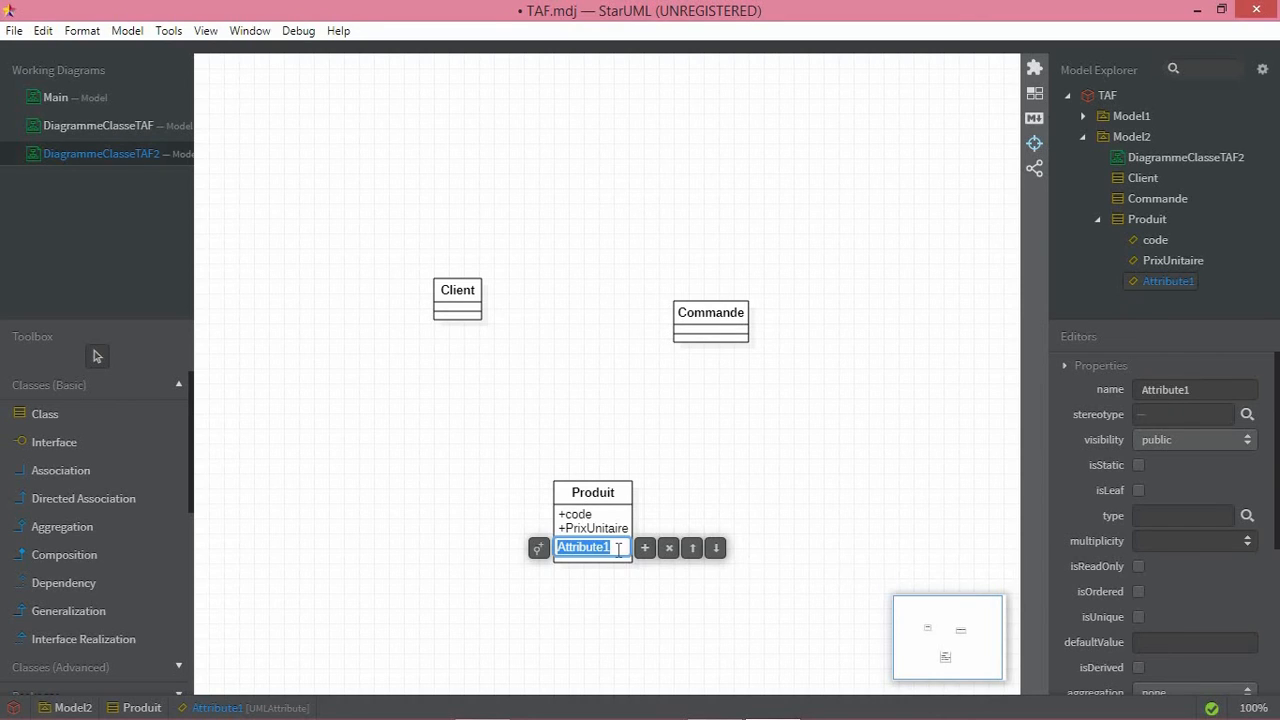
text(Libillé)
click(686, 512)
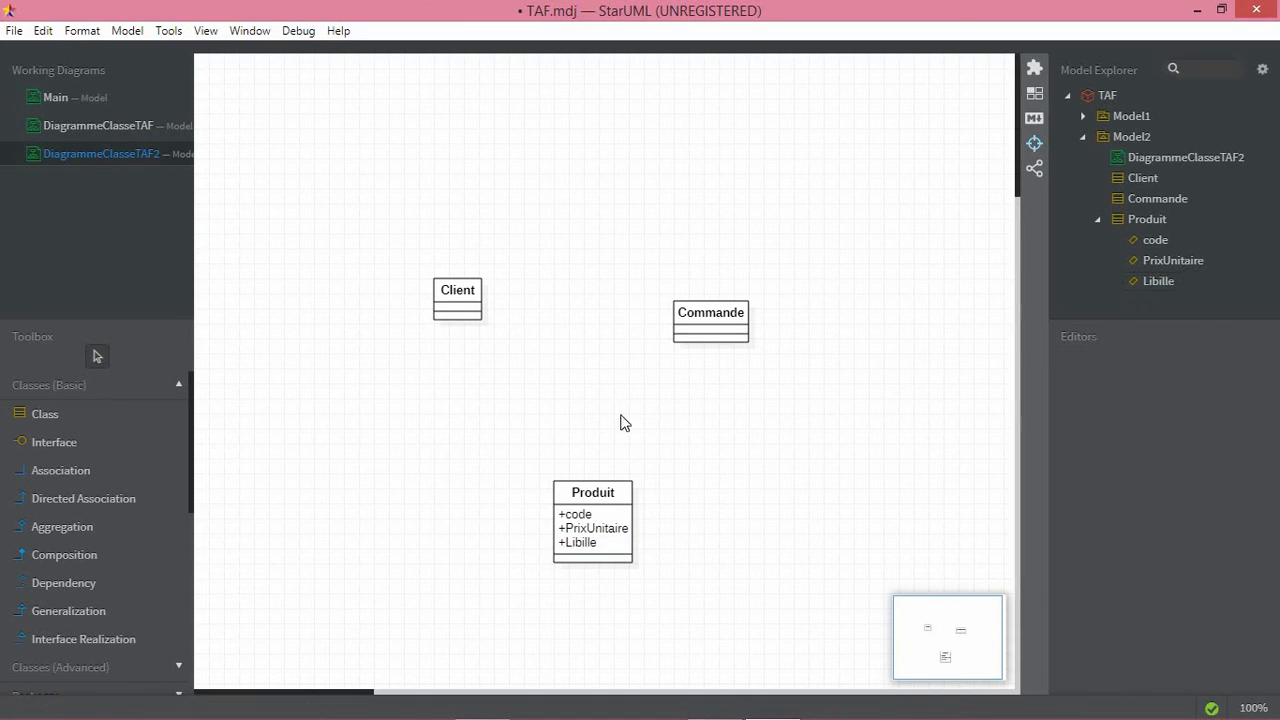
- Consult the TAF 2 statement in PowerPoint, and back in StarUML correct the Produit attribute Libille to Libelle
key(alt+Tab)
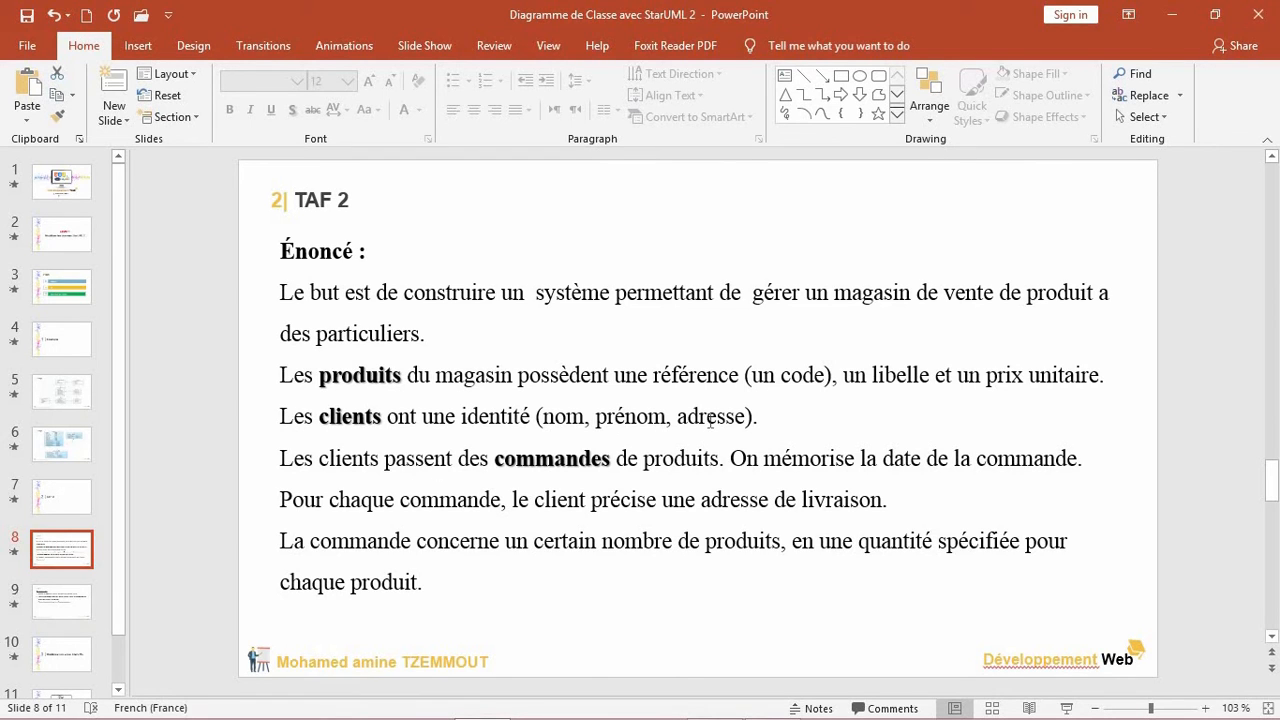
key(alt+Tab)
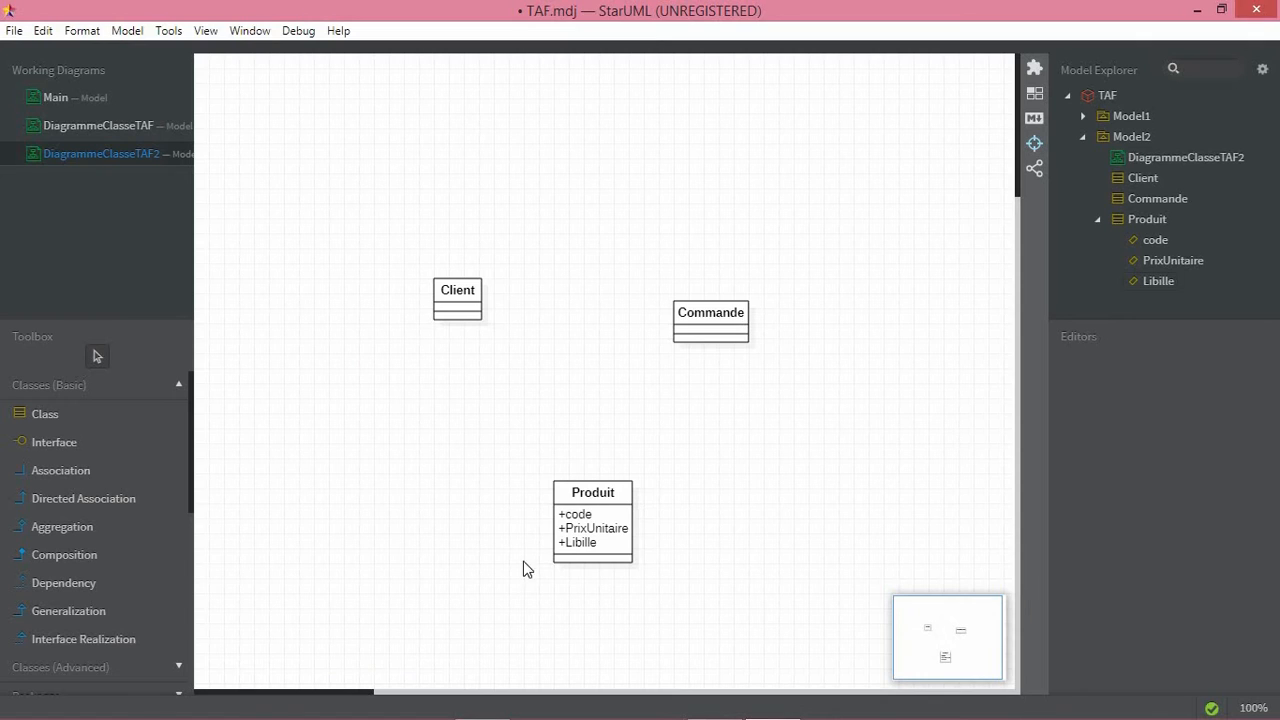
click(451, 302)
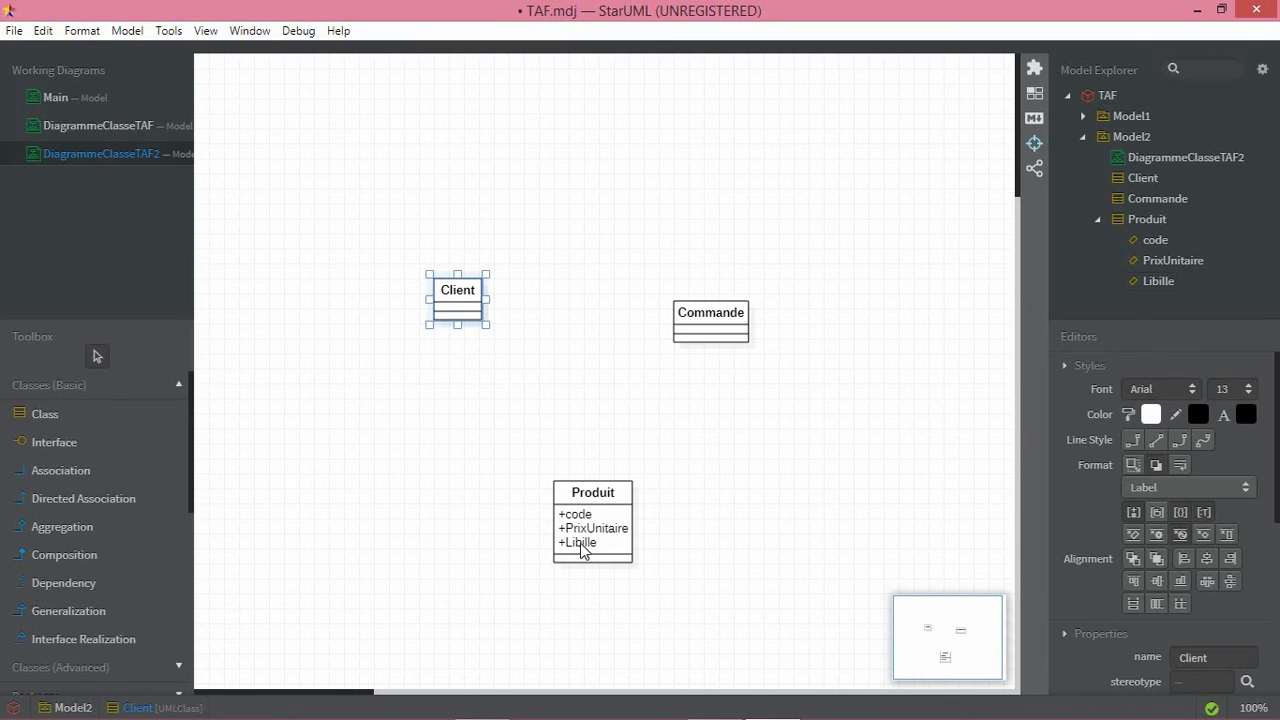
double_click(581, 546)
click(579, 547)
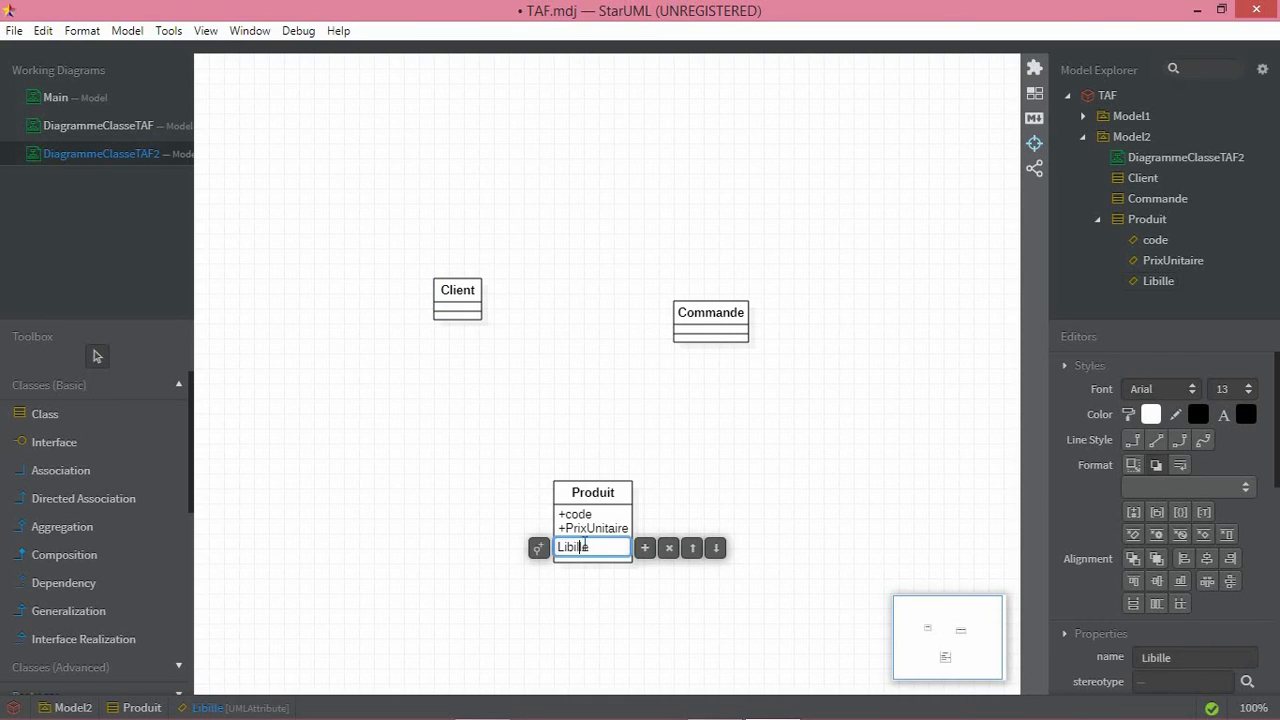
key(Delete)
text(e)
- Add the attributes nom, prenom and adresse to the Client class, and switch to PowerPoint to consult the TAF 2 statement
click(448, 305)
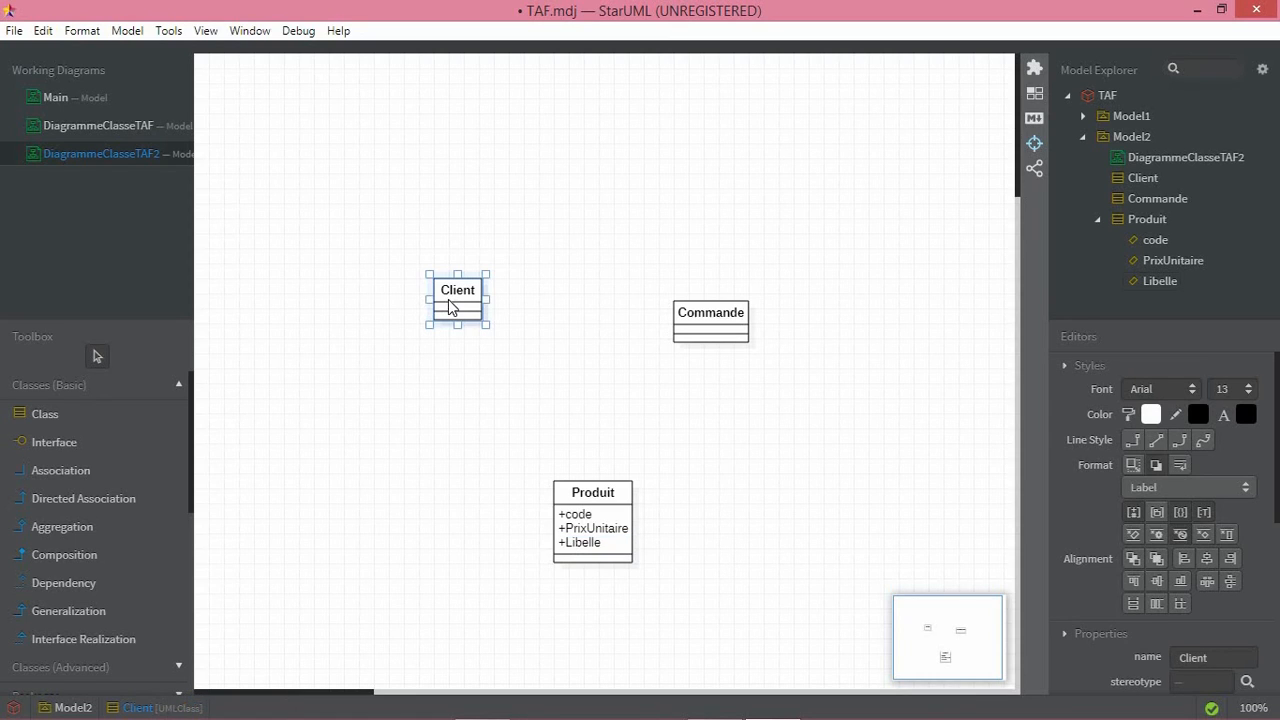
double_click(459, 293)
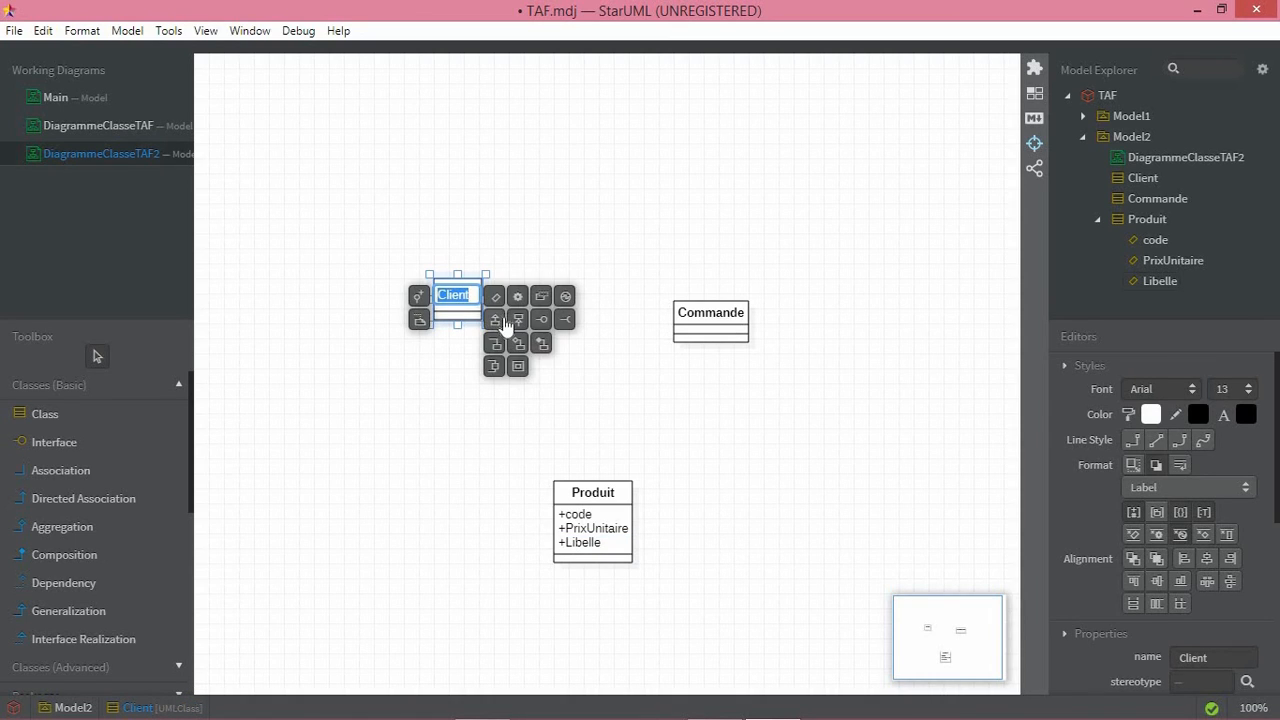
click(498, 302)
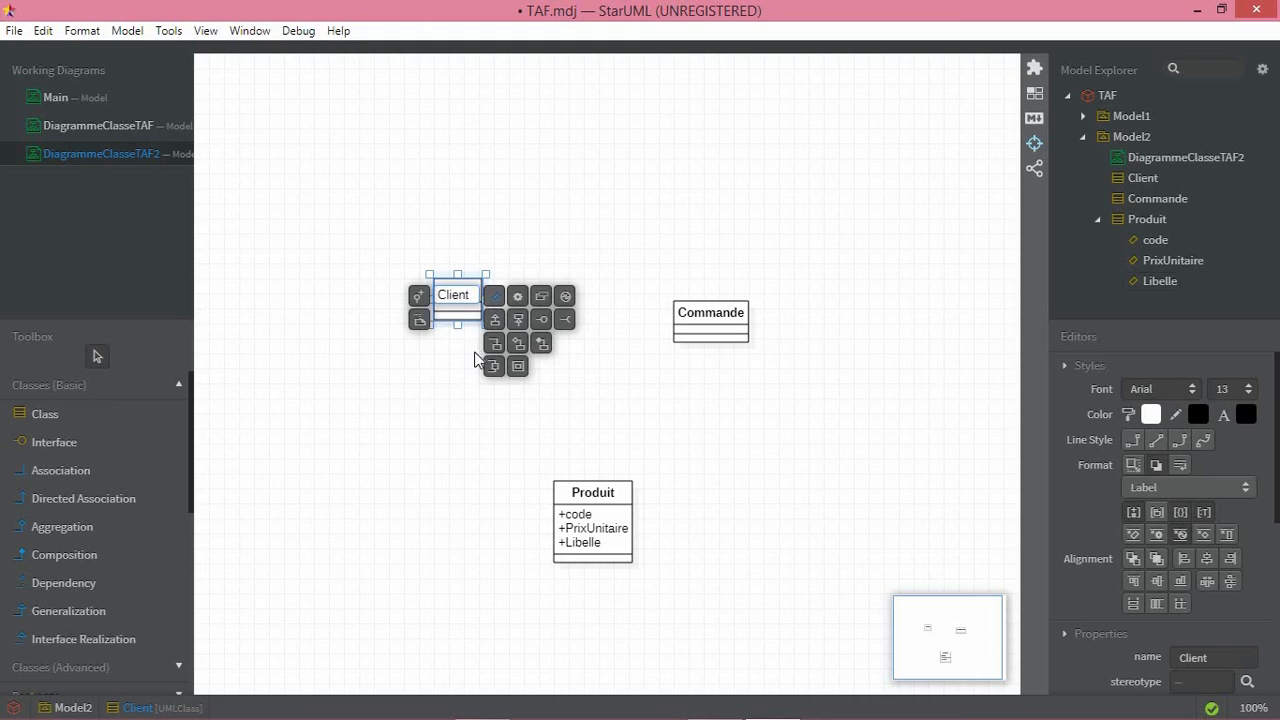
text(nom)
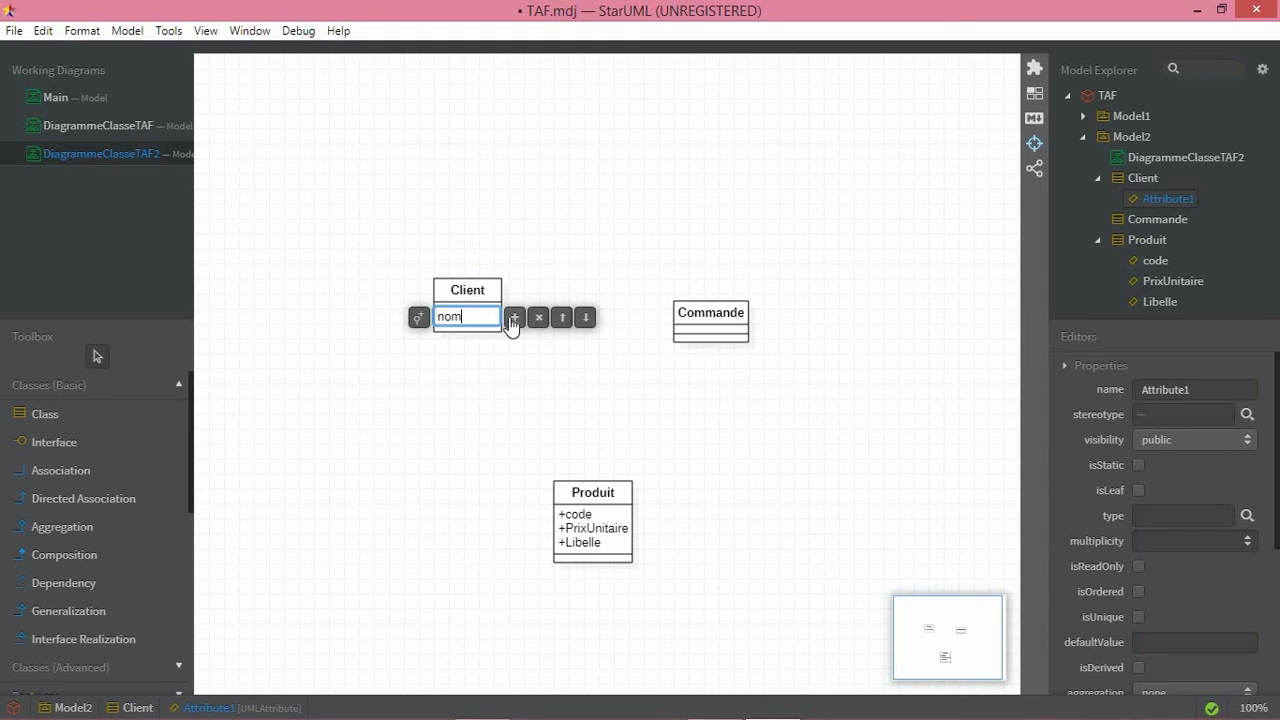
click(511, 320)
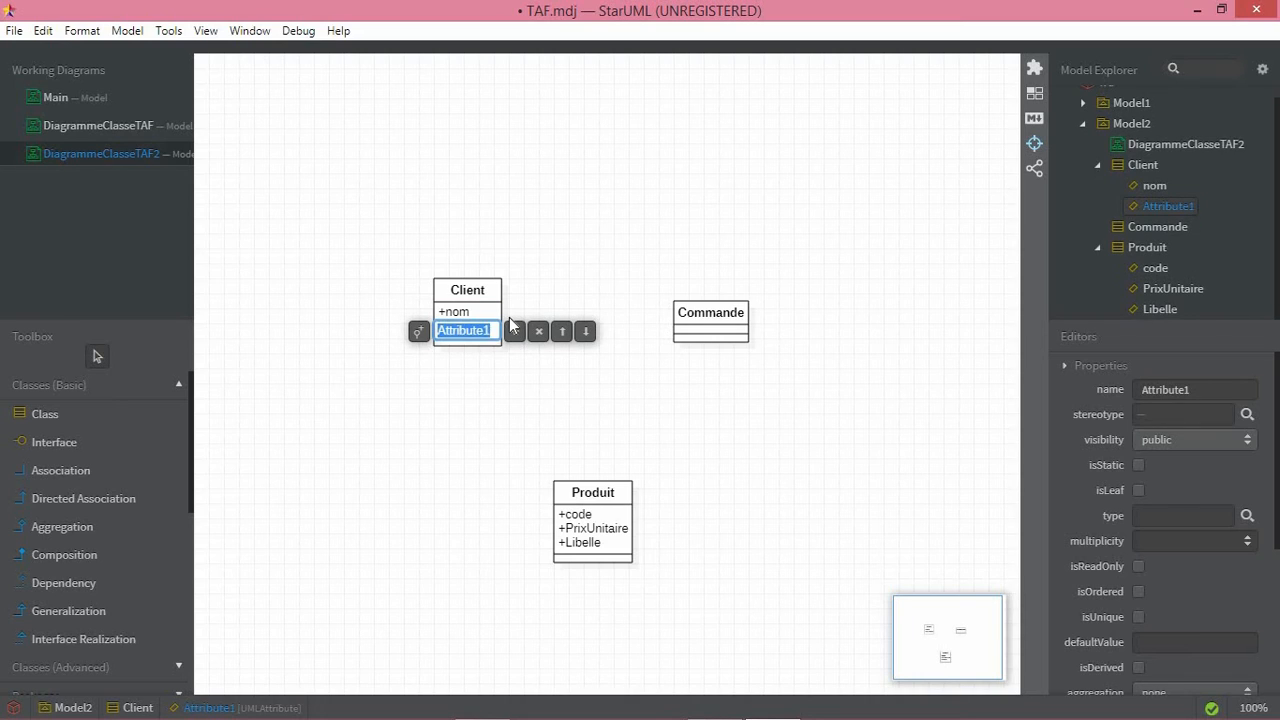
text(prenom)
click(513, 337)
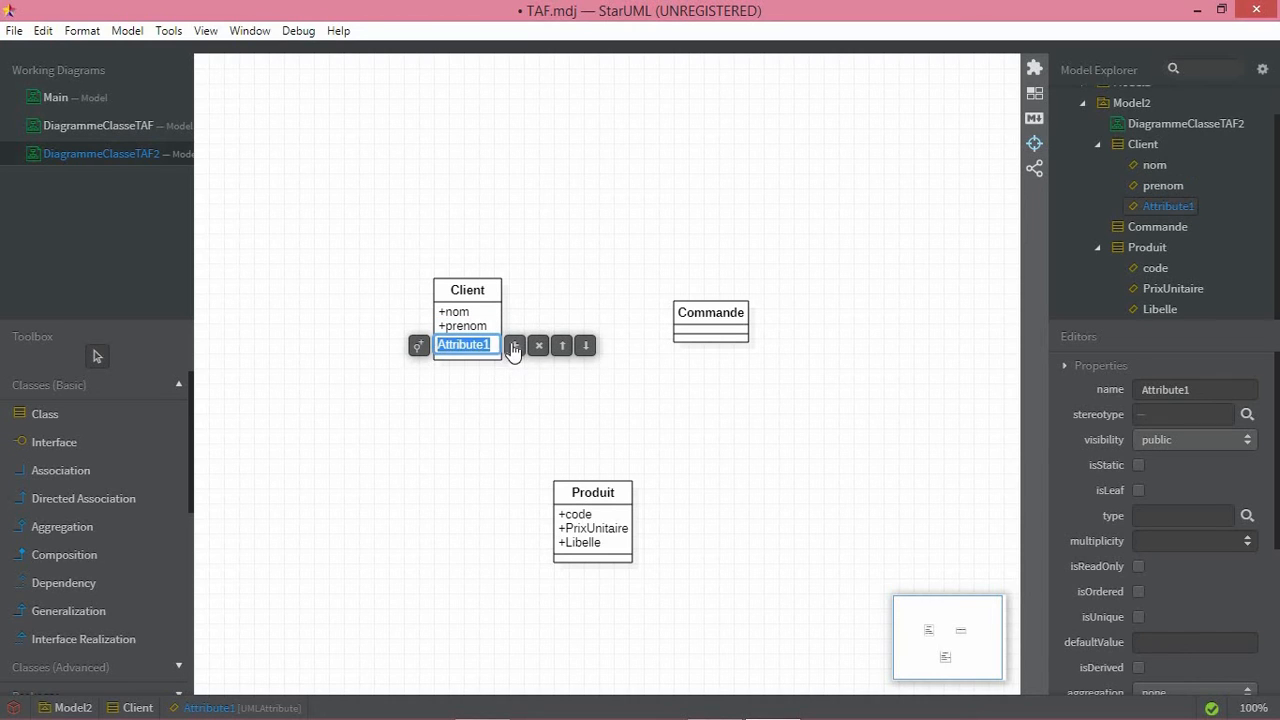
text(adresse)
key(alt+Tab)
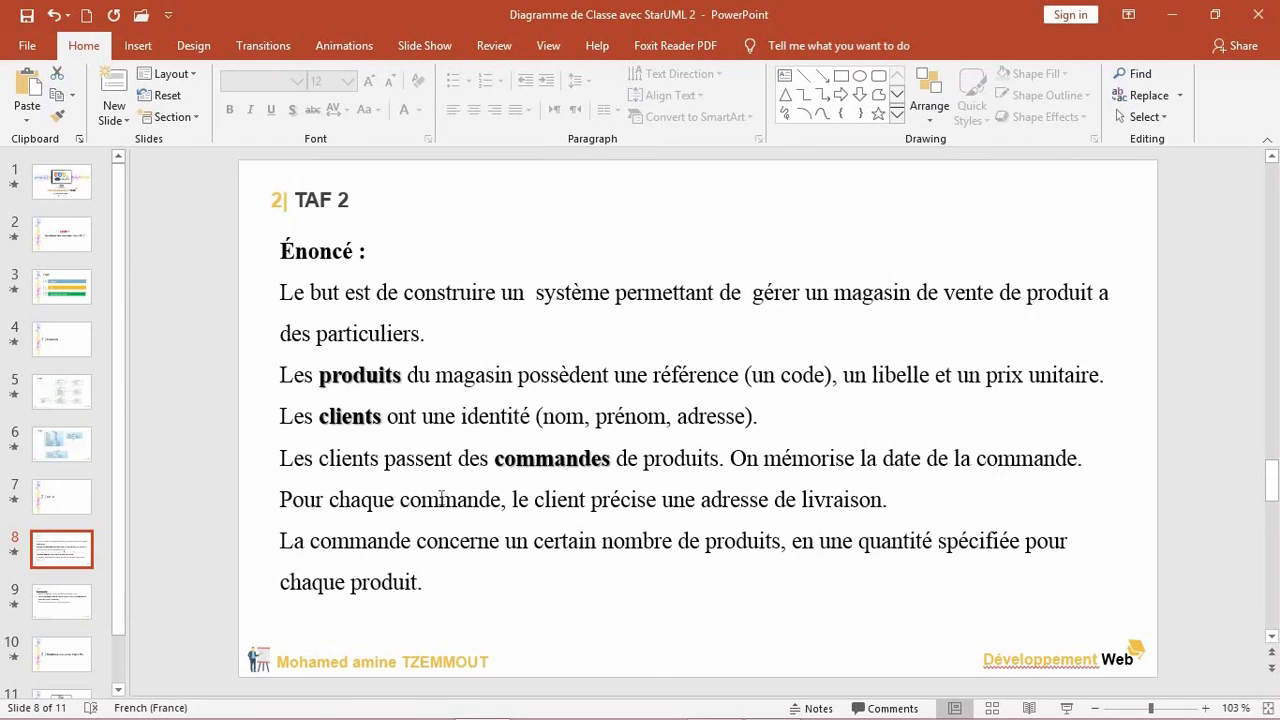
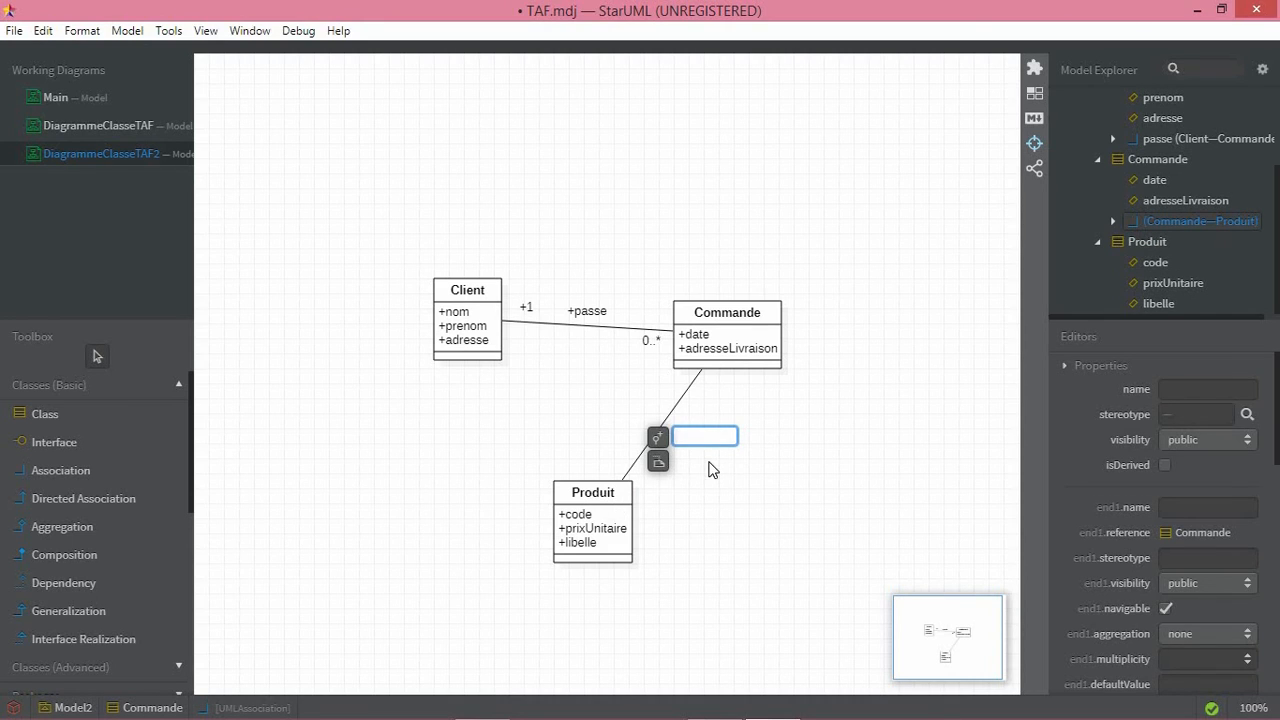
- Name the association between Commande and Produit concerne and set the multiplicity at its Produit end to 1..*
text(concerne)
click(631, 466)
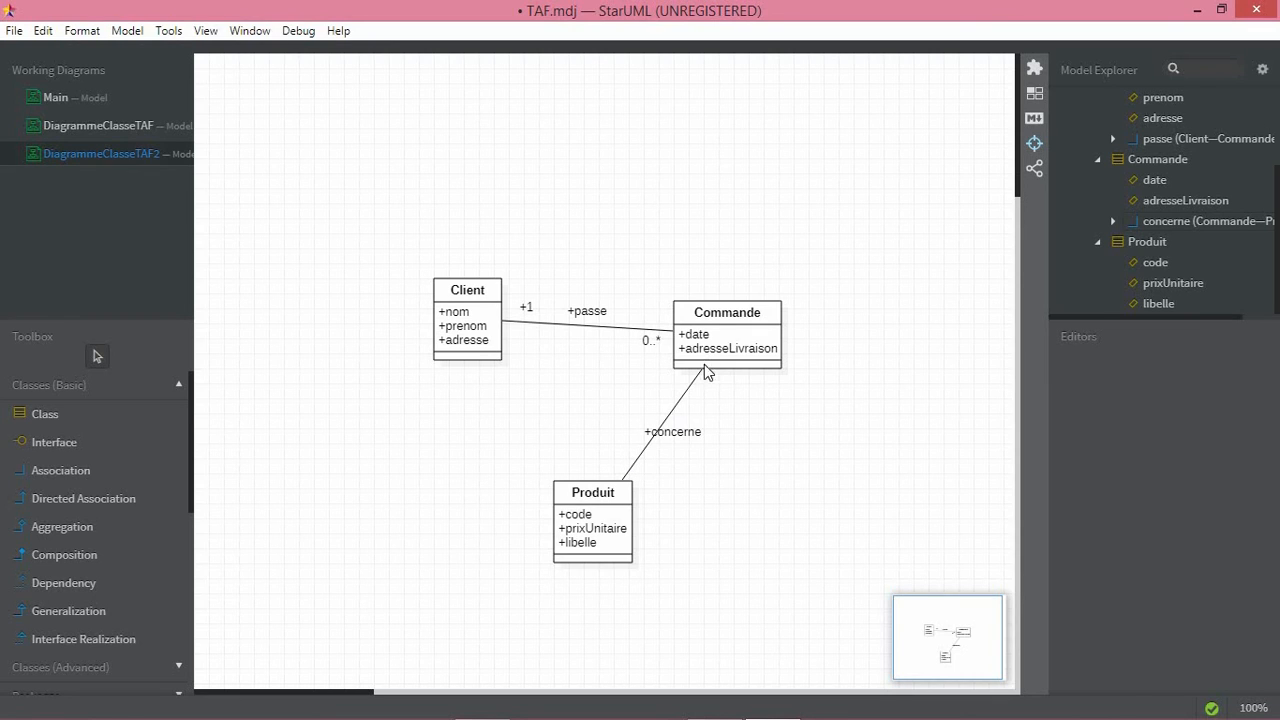
click(627, 470)
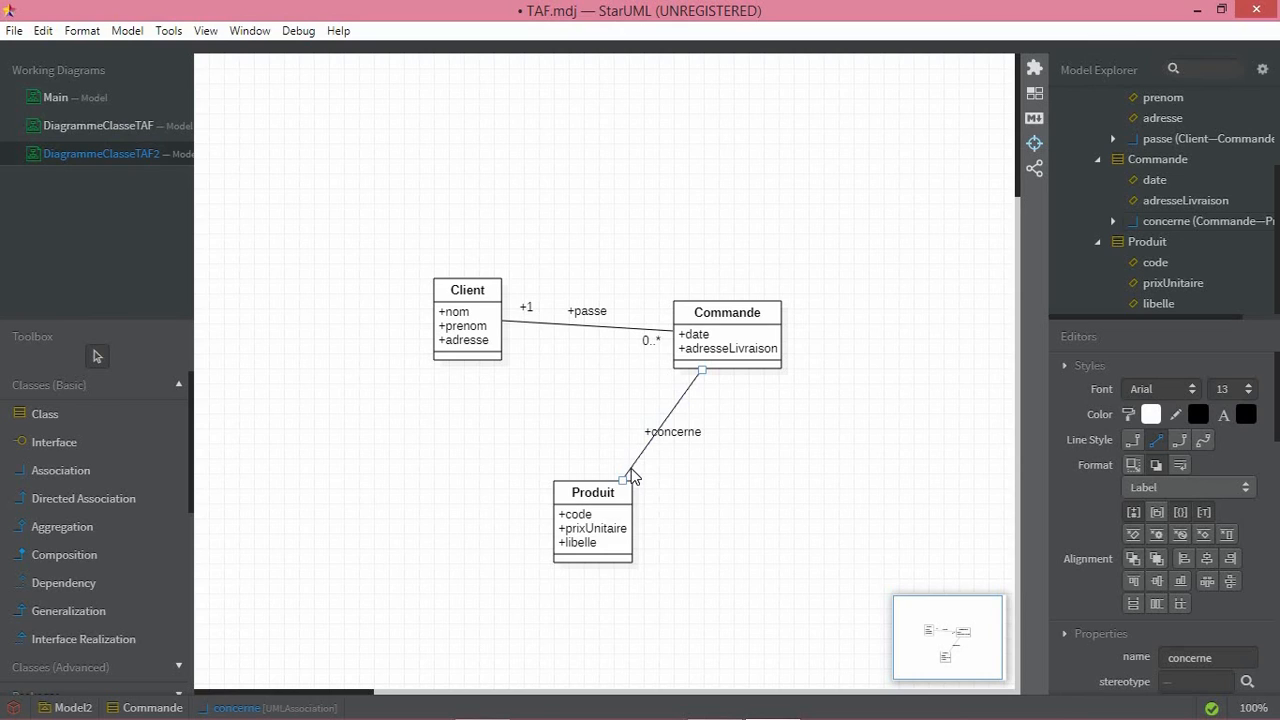
double_click(632, 477)
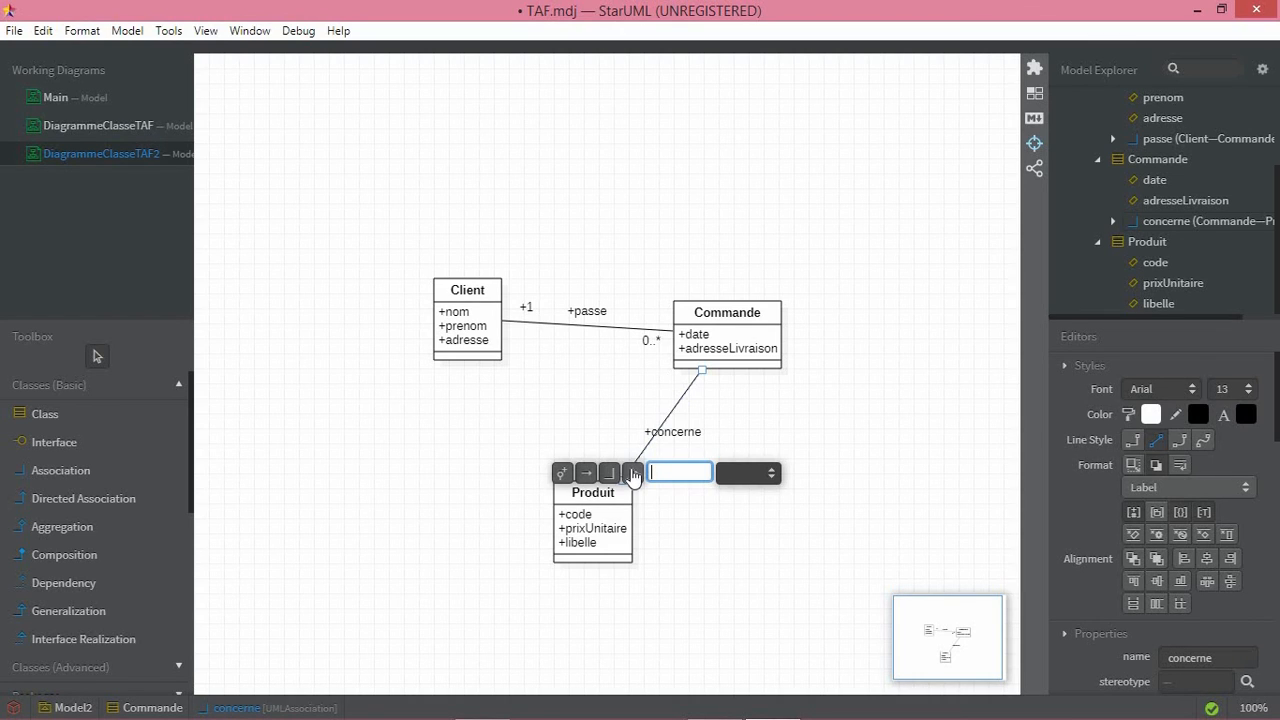
click(772, 481)
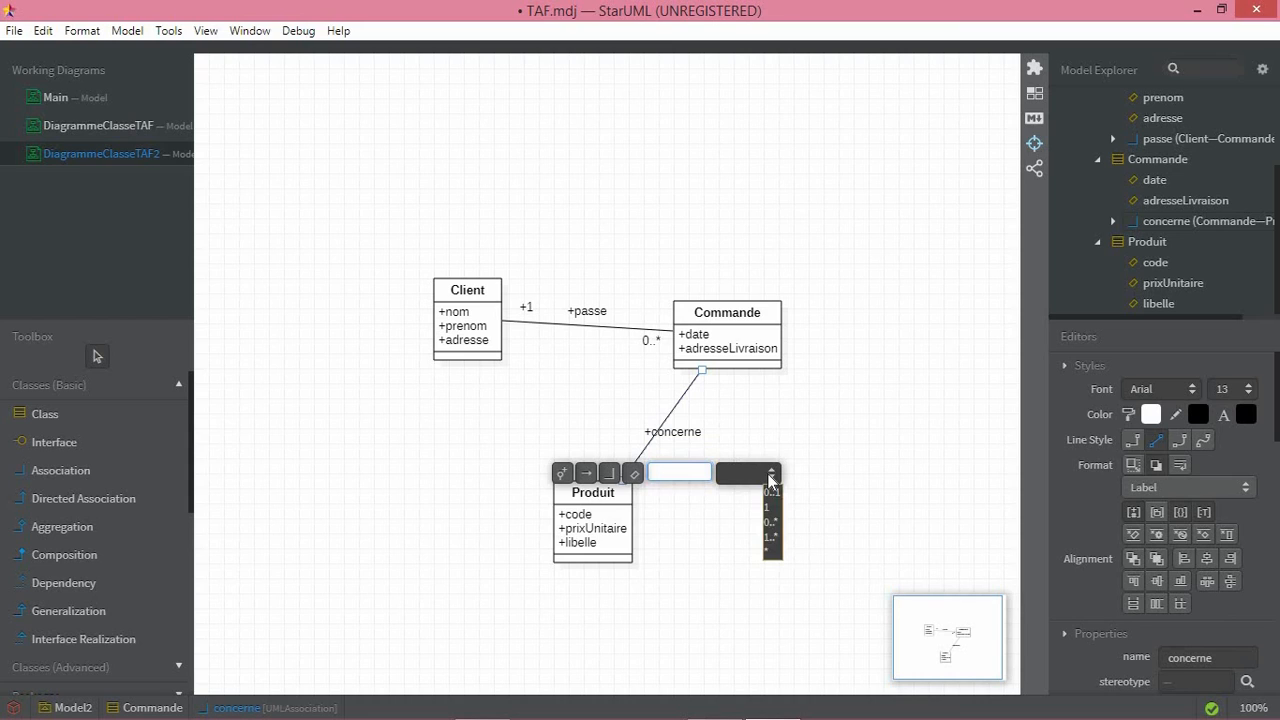
click(771, 538)
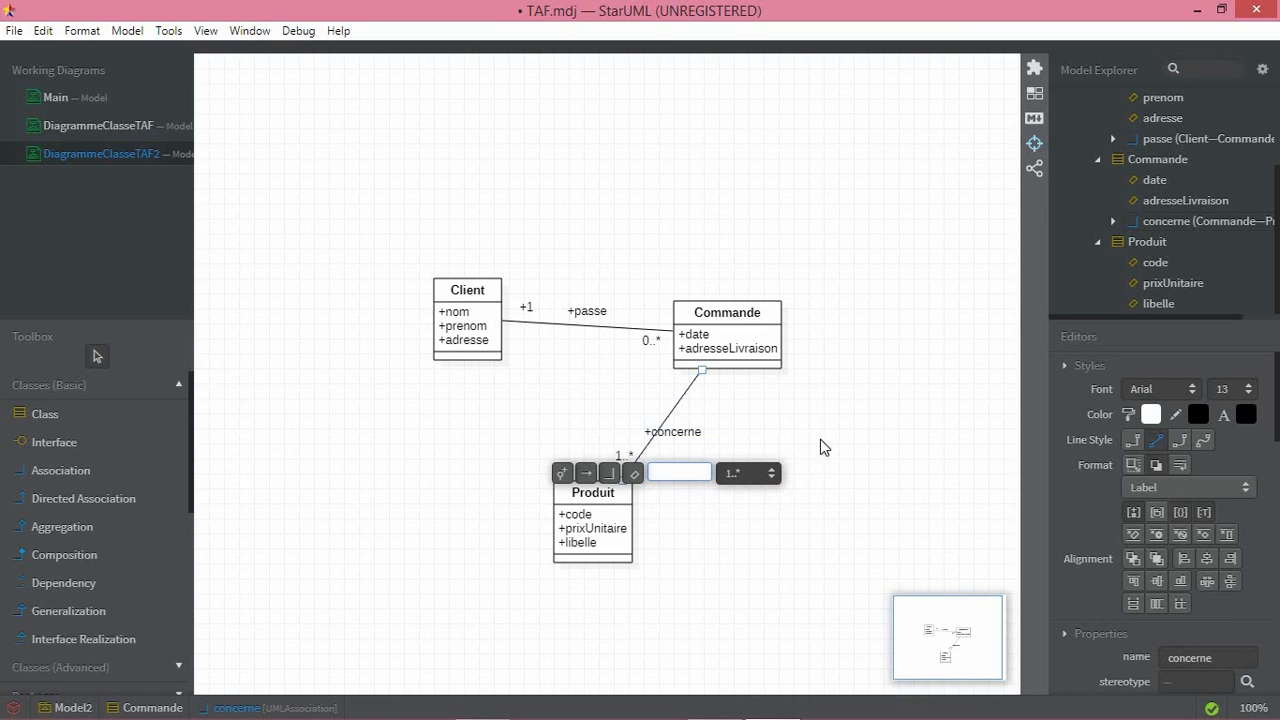
click(823, 446)
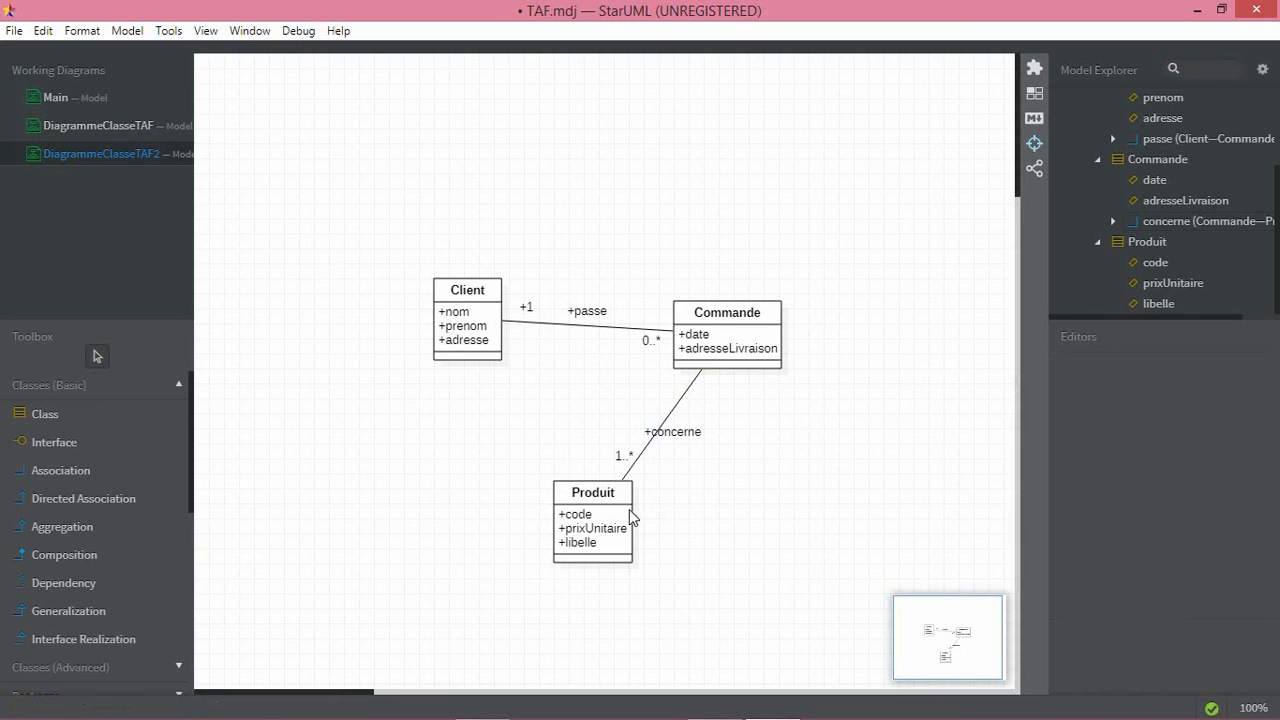
- At the Commande end of the concerne association, enter 1 as the end name and set the multiplicity to 1
click(699, 374)
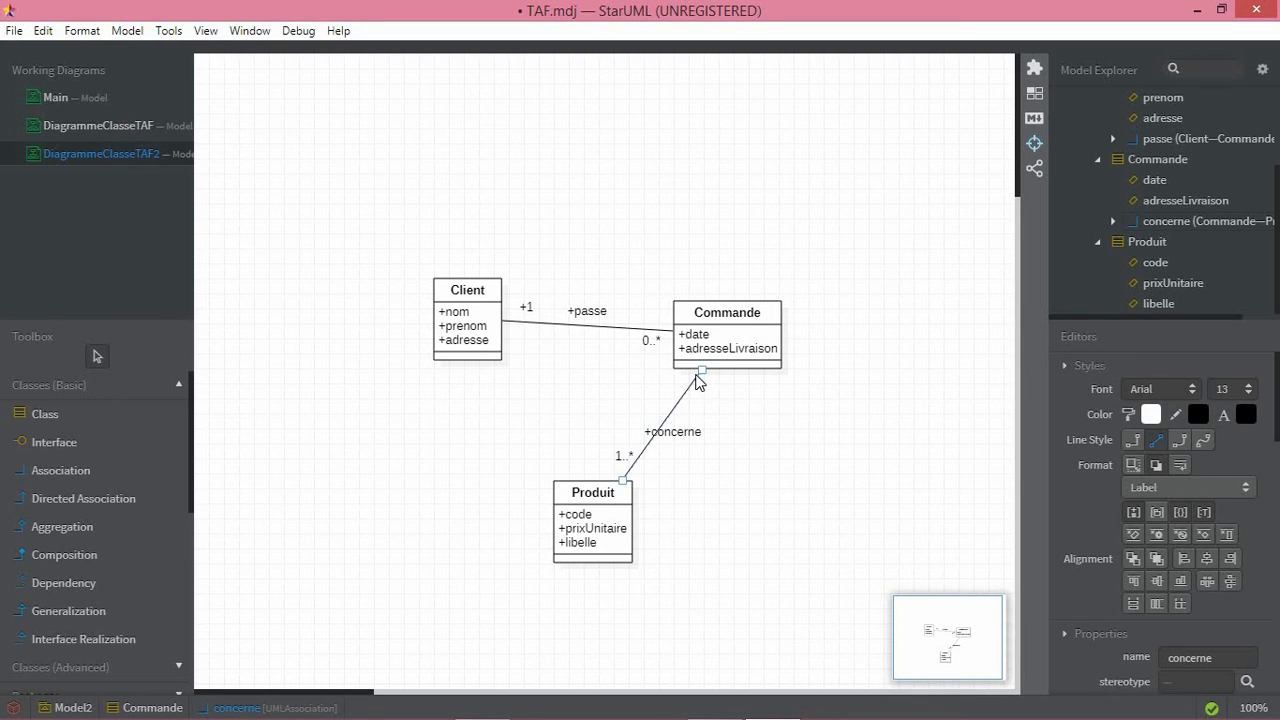
double_click(697, 382)
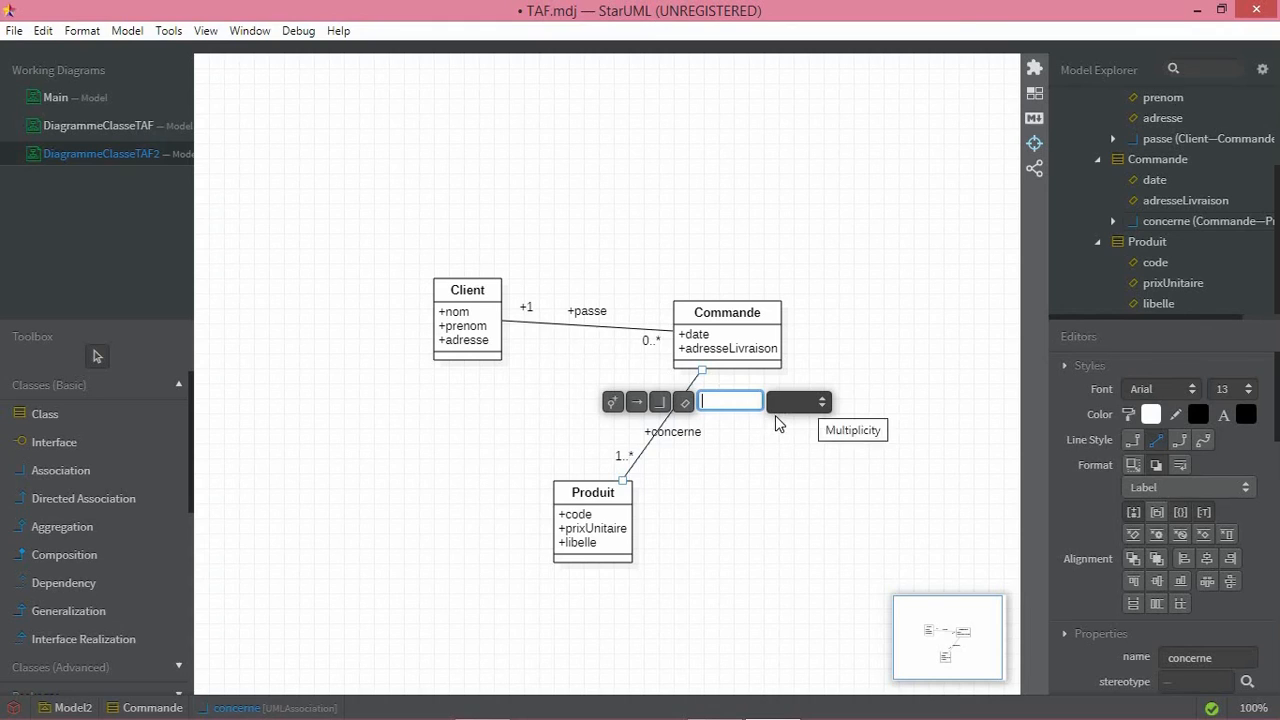
text(1)
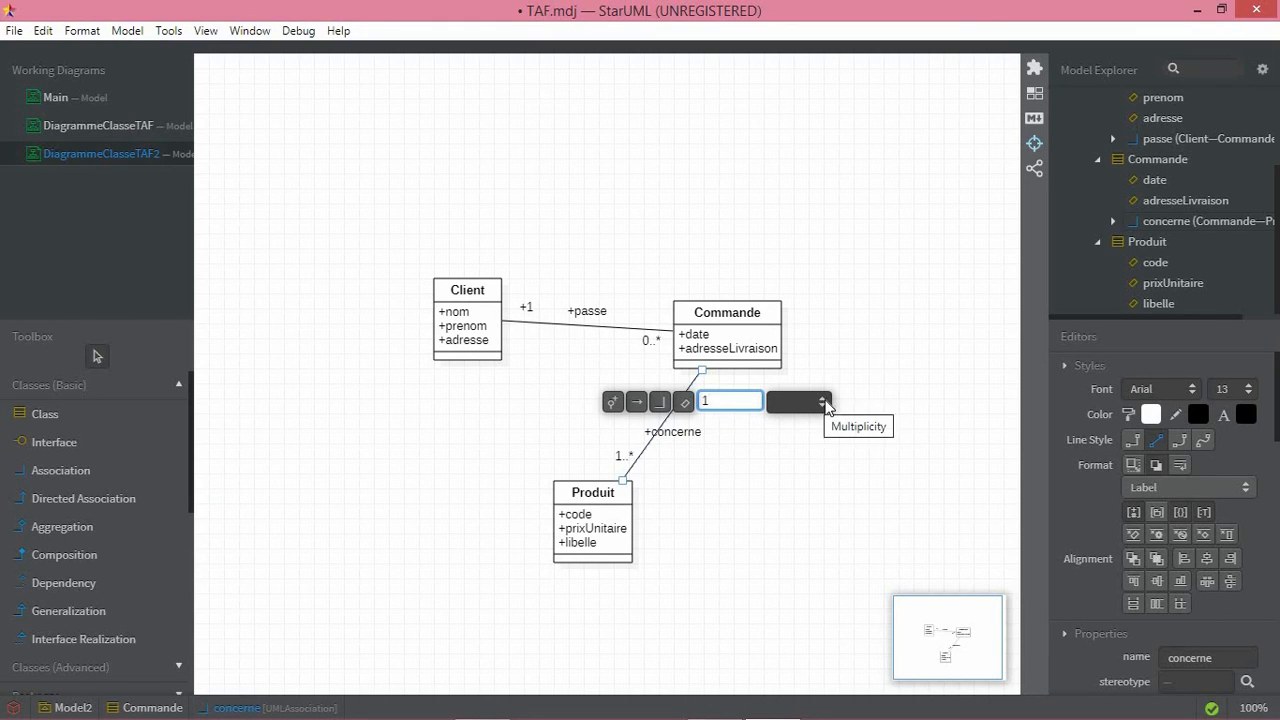
click(823, 404)
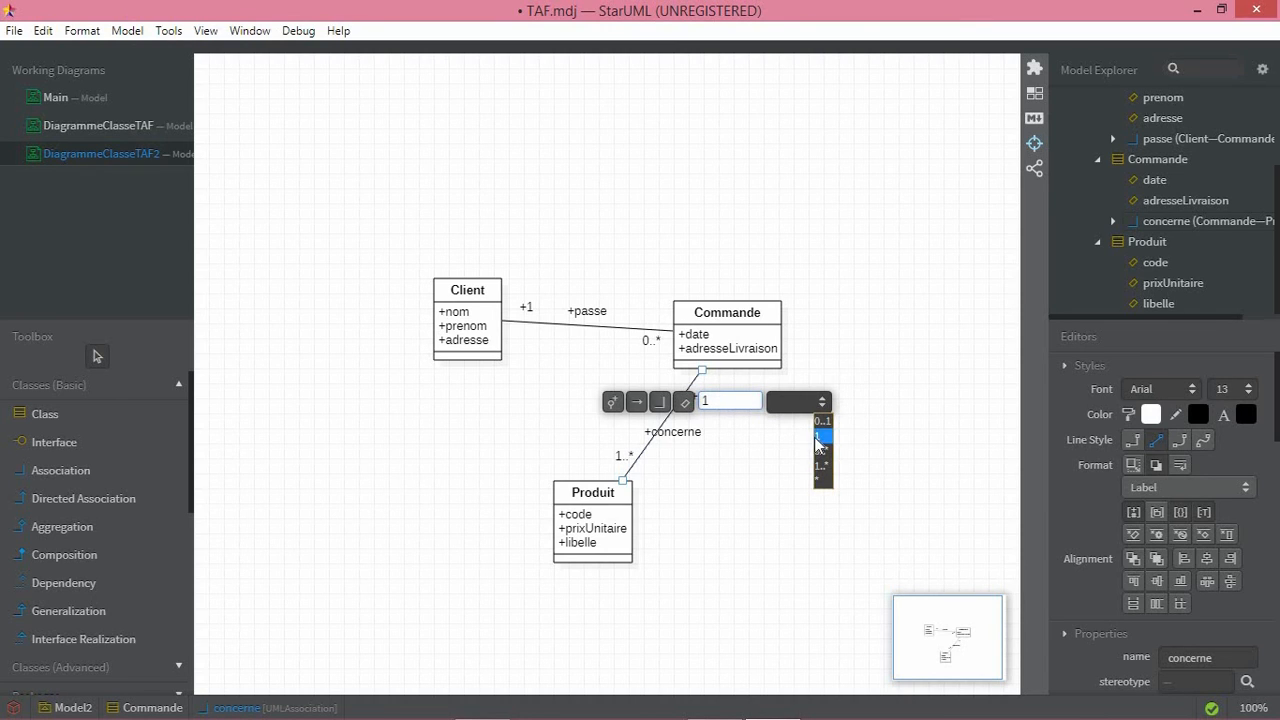
click(818, 438)
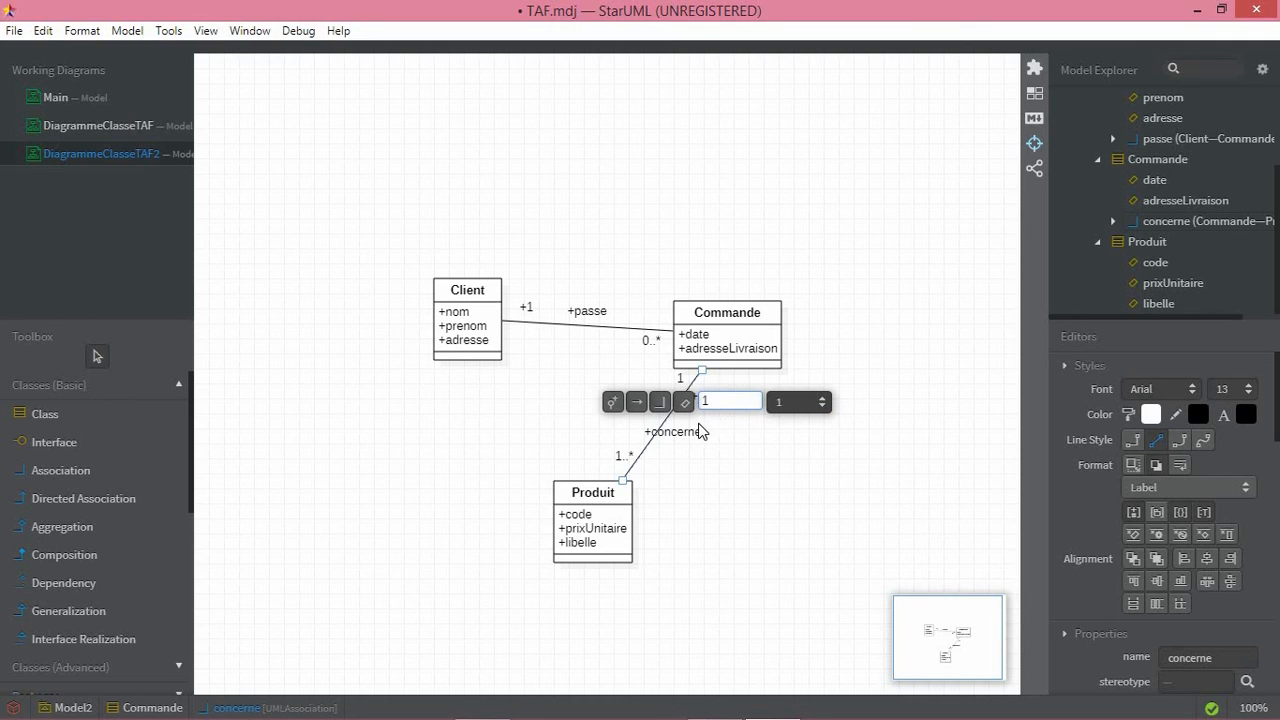
click(798, 483)
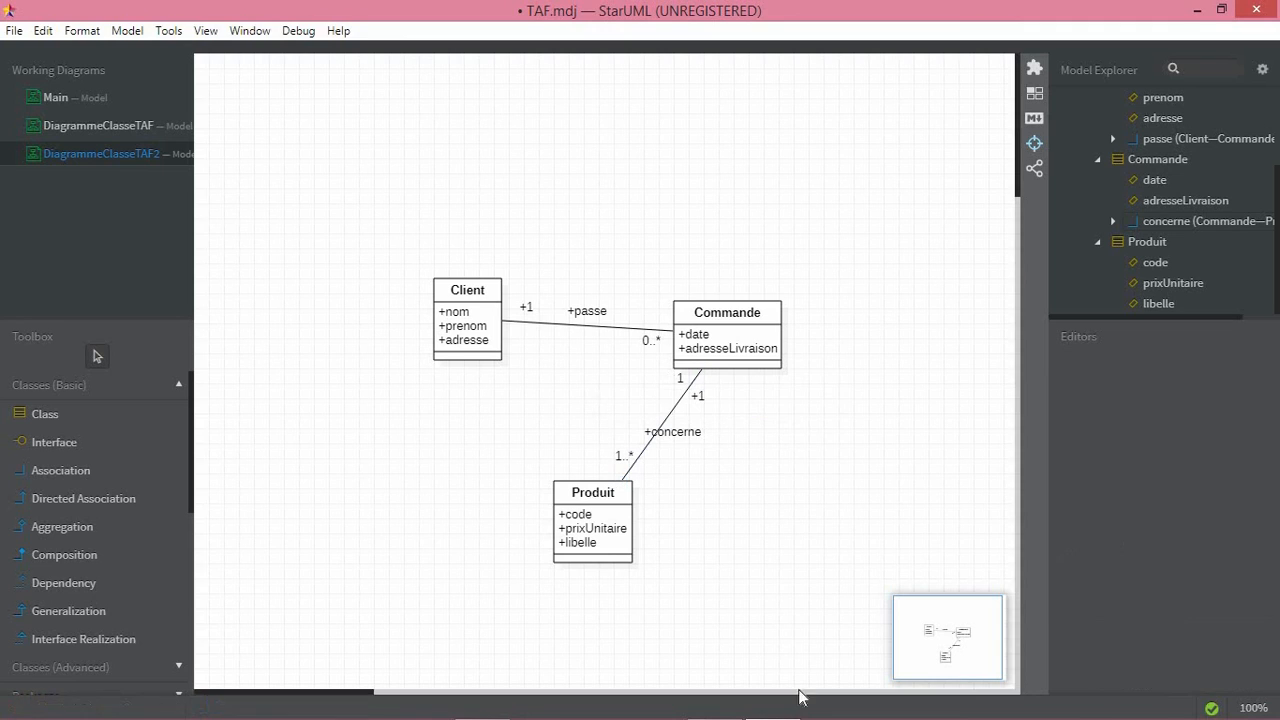
- Consult the TAF 2 statement in PowerPoint, and back in StarUML add the attribute quantite to the Commande class
mouse_move(800, 715)
key(alt+Tab)
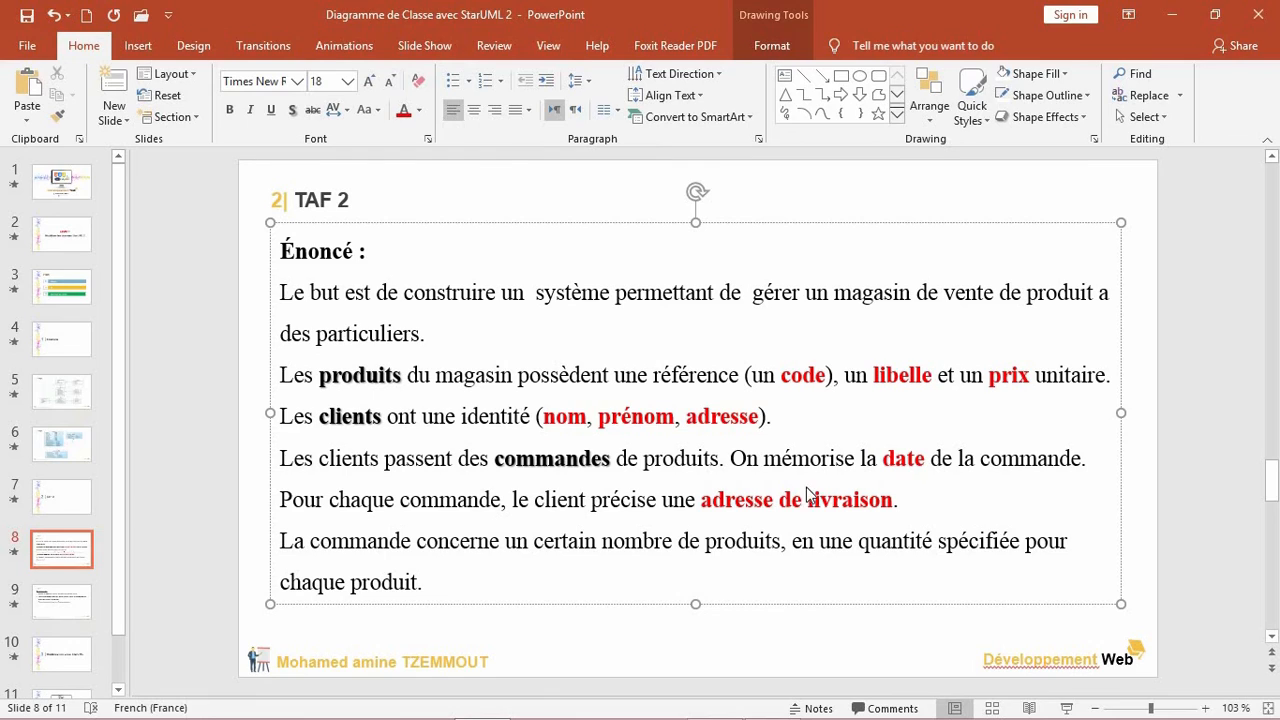
key(alt+Tab)
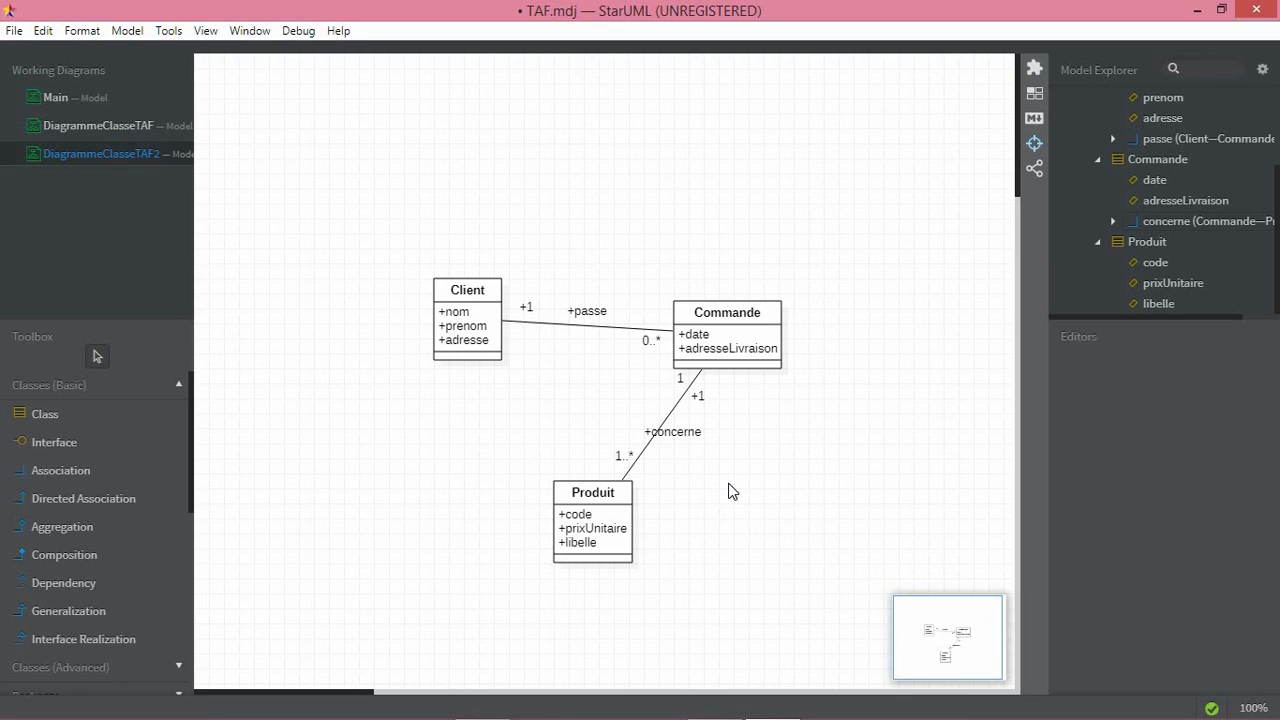
click(758, 338)
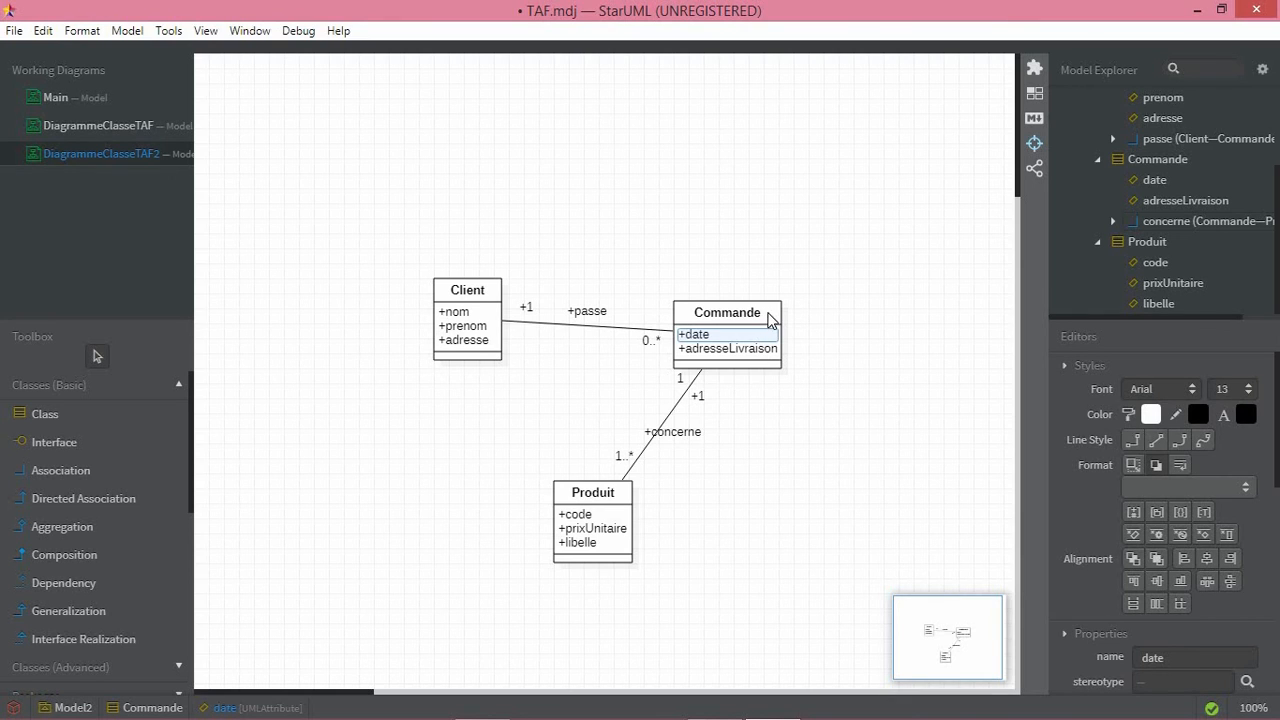
double_click(770, 316)
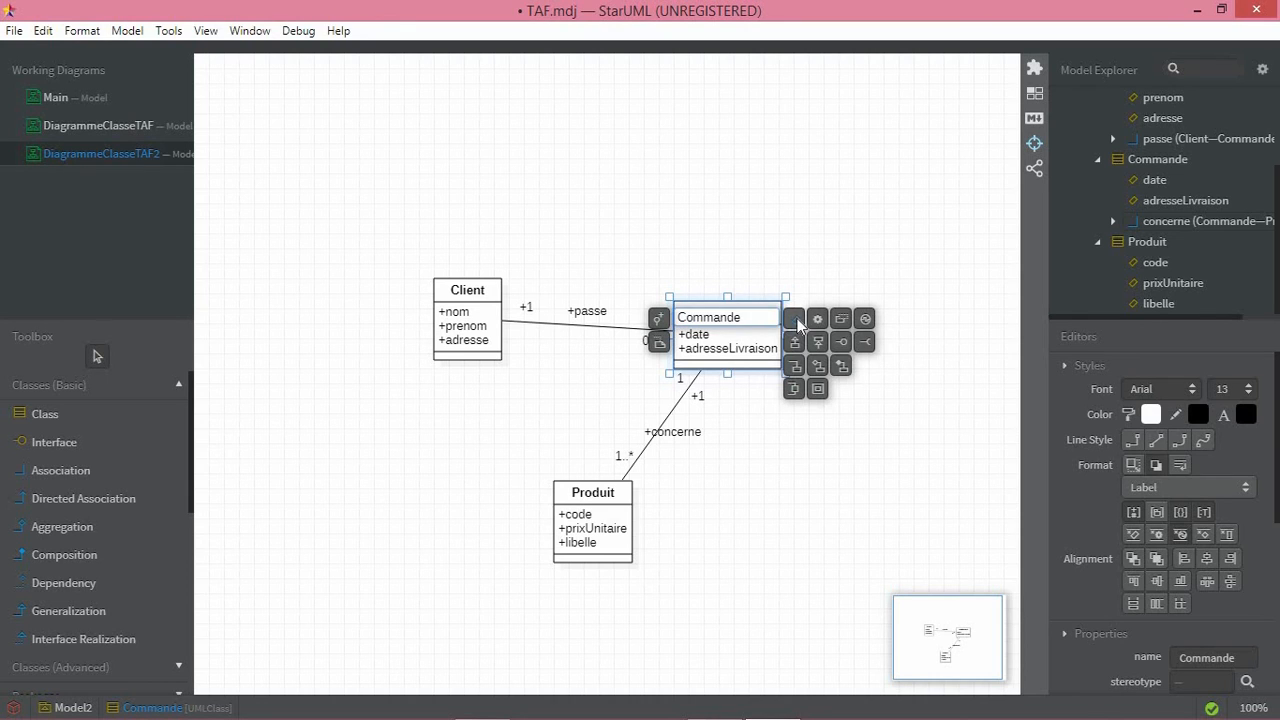
click(794, 320)
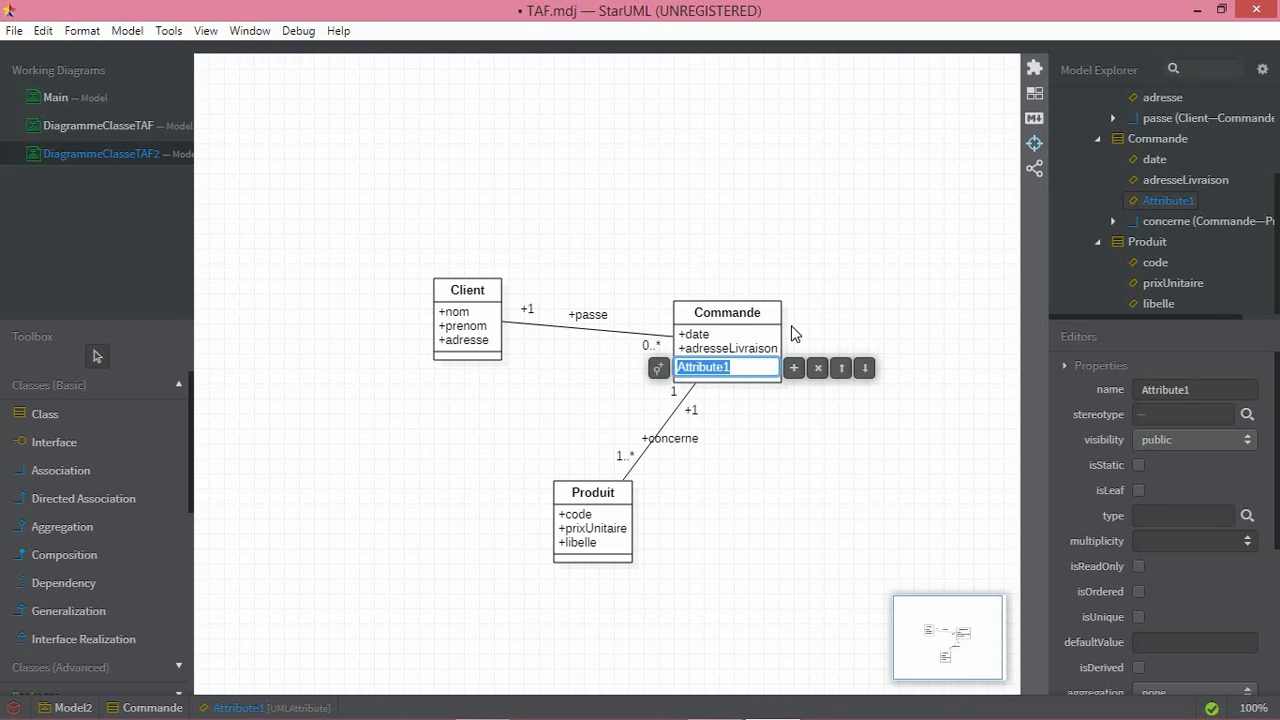
text(quantite)
click(757, 418)
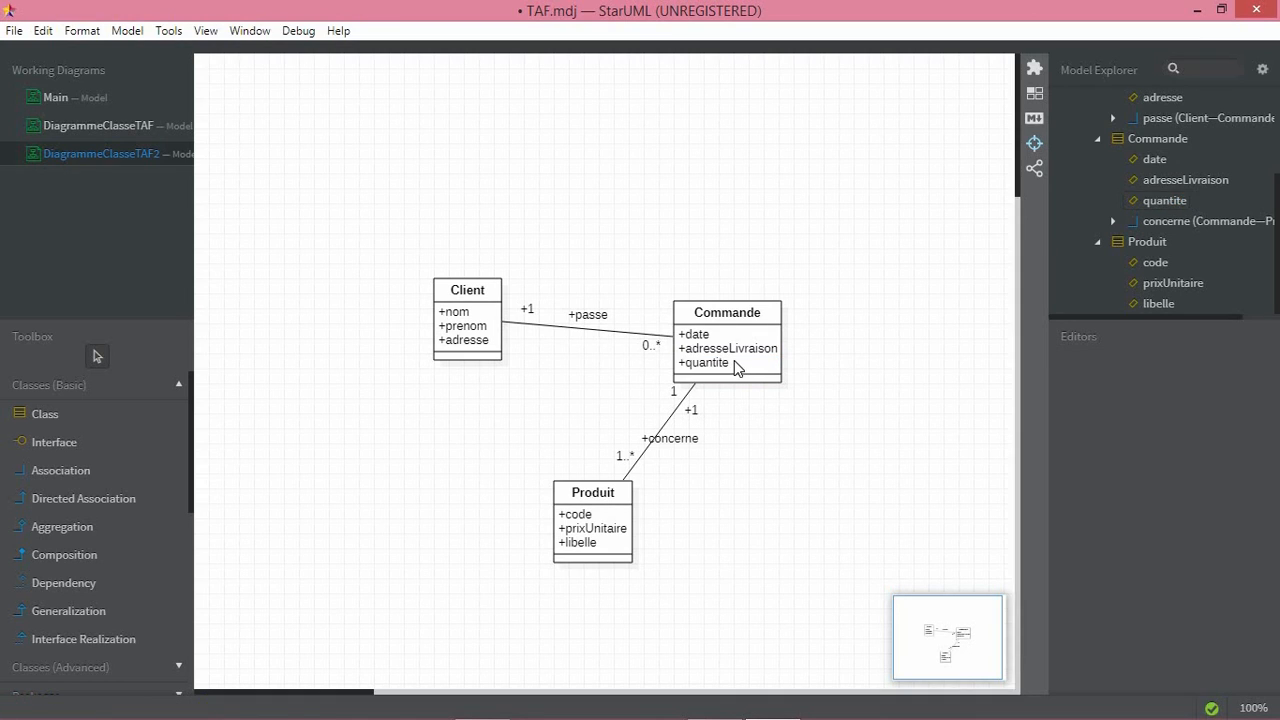